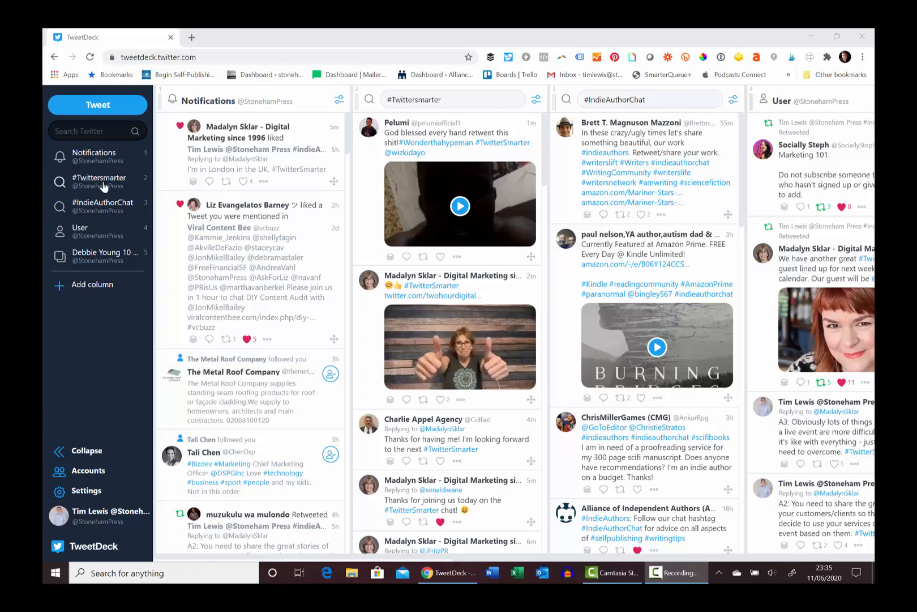
Scroll through the #Twittersmarter search column to review the chat's tweets
{"action": "scroll", "coordinate": [452, 205], "scroll_direction": "down", "scroll_amount": 15}
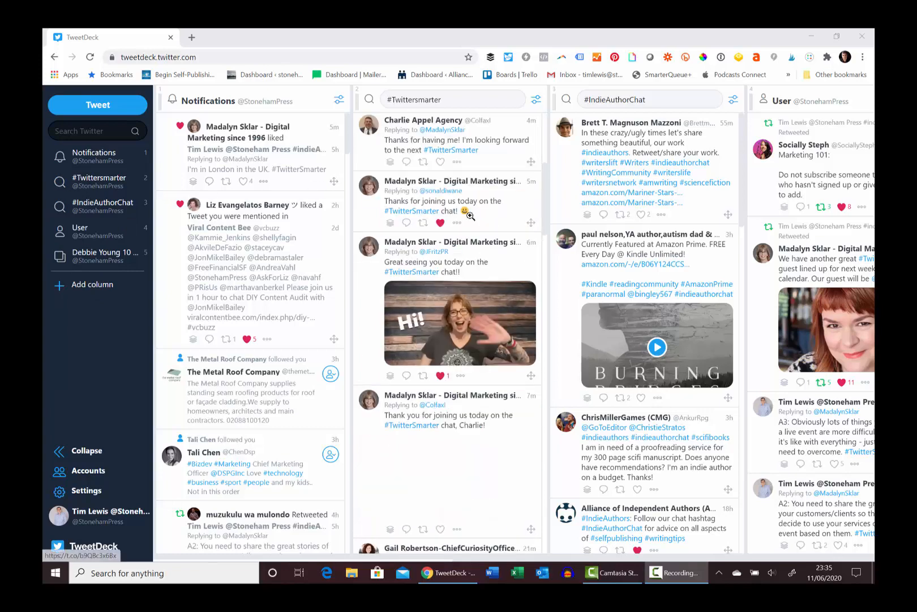
{"action": "scroll", "coordinate": [475, 243], "scroll_direction": "down", "scroll_amount": 15}
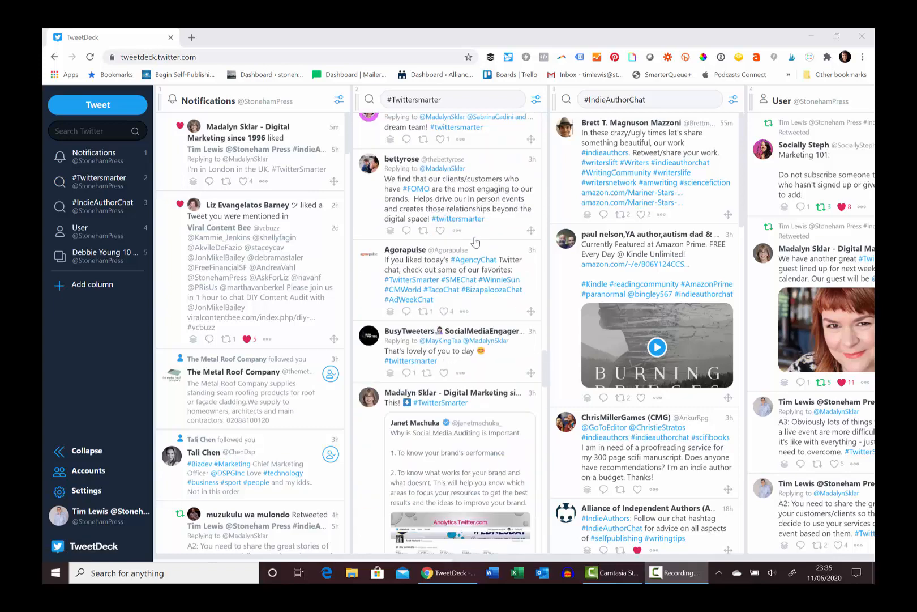
{"action": "scroll", "coordinate": [475, 242], "scroll_direction": "down", "scroll_amount": 10}
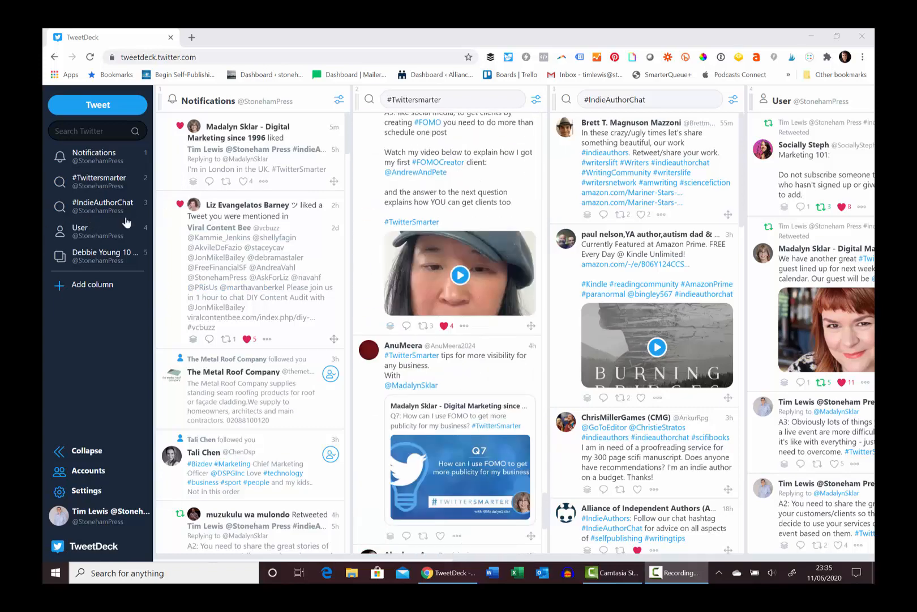
{"action": "scroll", "coordinate": [471, 255], "scroll_direction": "down", "scroll_amount": 8}
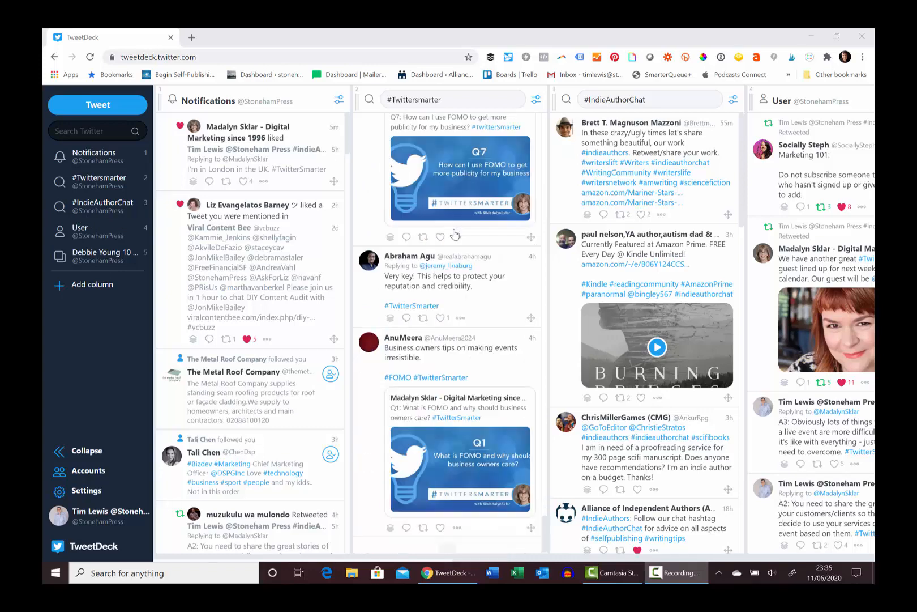
{"action": "scroll", "coordinate": [470, 254], "scroll_direction": "down", "scroll_amount": 10}
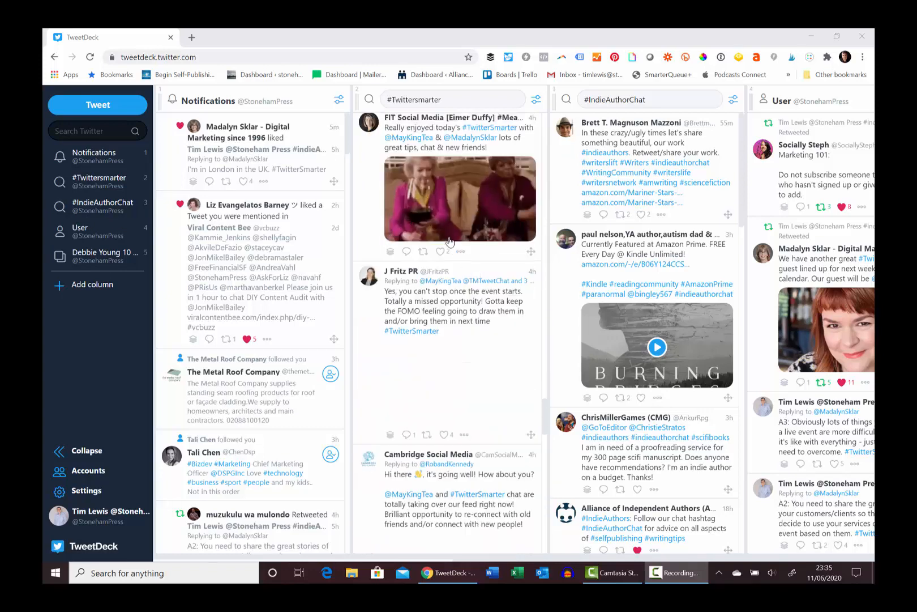
{"action": "scroll", "coordinate": [450, 241], "scroll_direction": "down", "scroll_amount": 5}
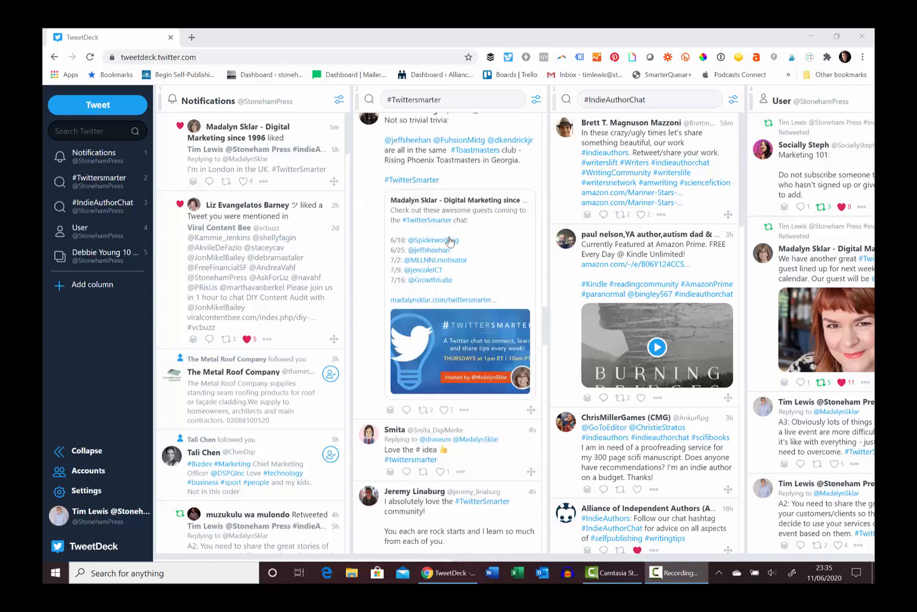
{"action": "scroll", "coordinate": [450, 242], "scroll_direction": "down", "scroll_amount": 15}
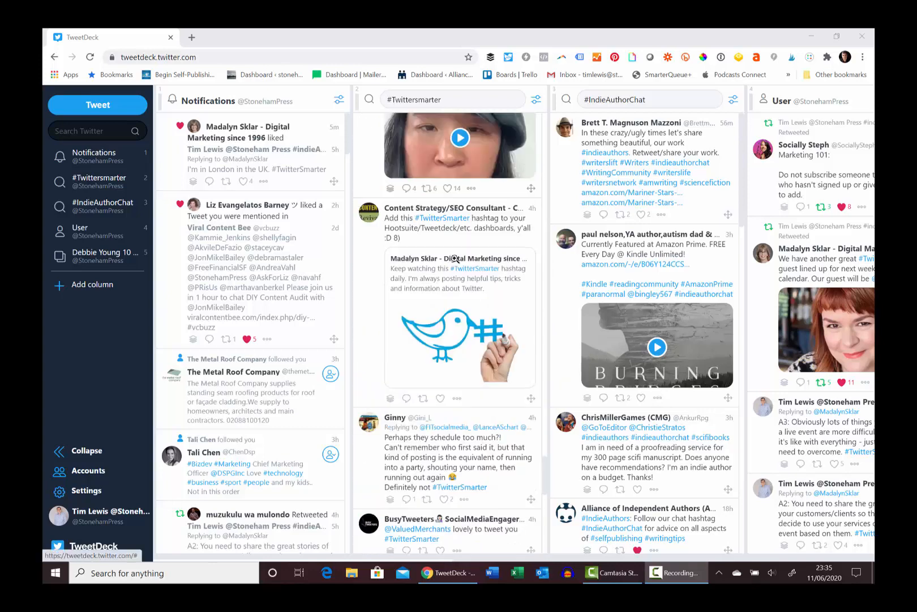
{"action": "scroll", "coordinate": [463, 270], "scroll_direction": "down", "scroll_amount": 10}
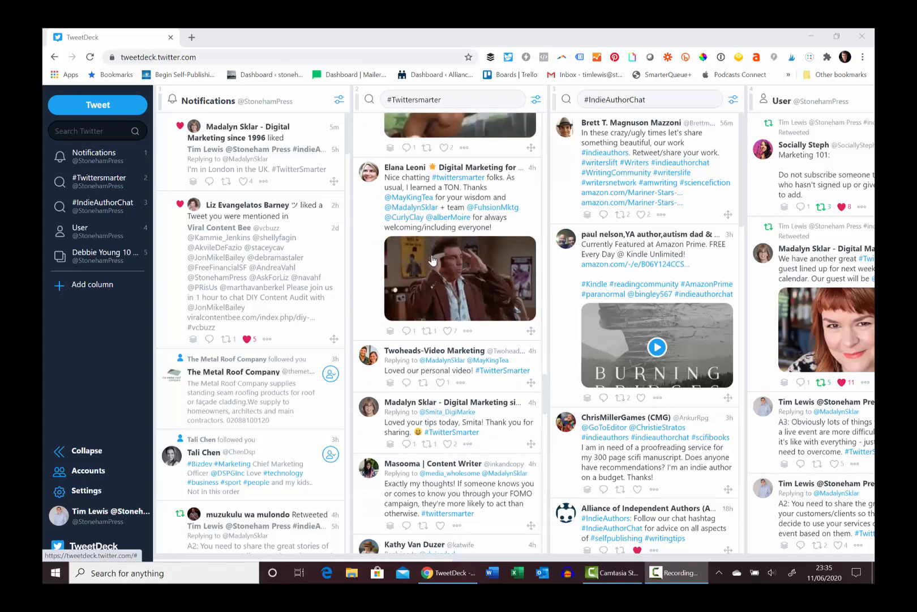
{"action": "scroll", "coordinate": [433, 255], "scroll_direction": "down", "scroll_amount": 5}
{"action": "scroll", "coordinate": [434, 236], "scroll_direction": "down", "scroll_amount": 3}
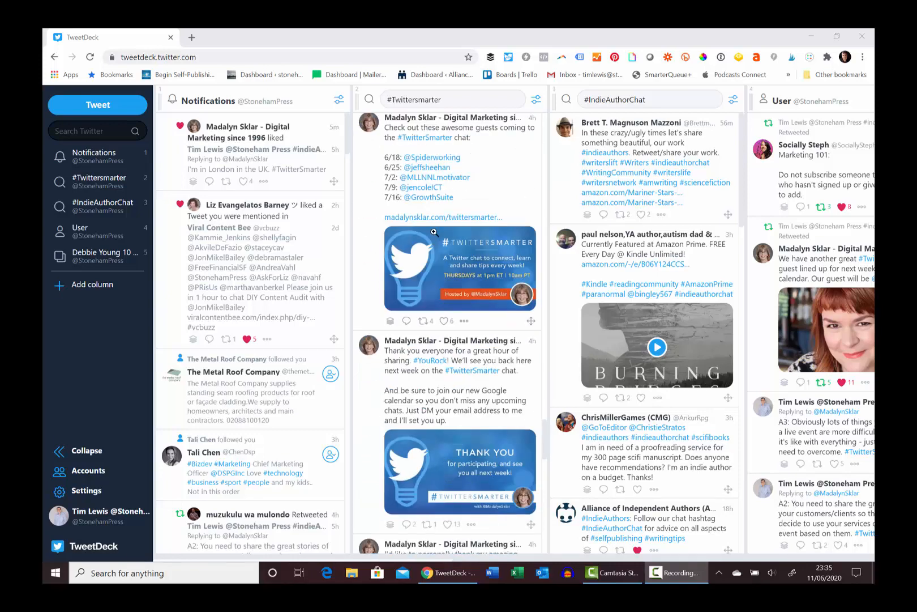
{"action": "scroll", "coordinate": [436, 229], "scroll_direction": "down", "scroll_amount": 15}
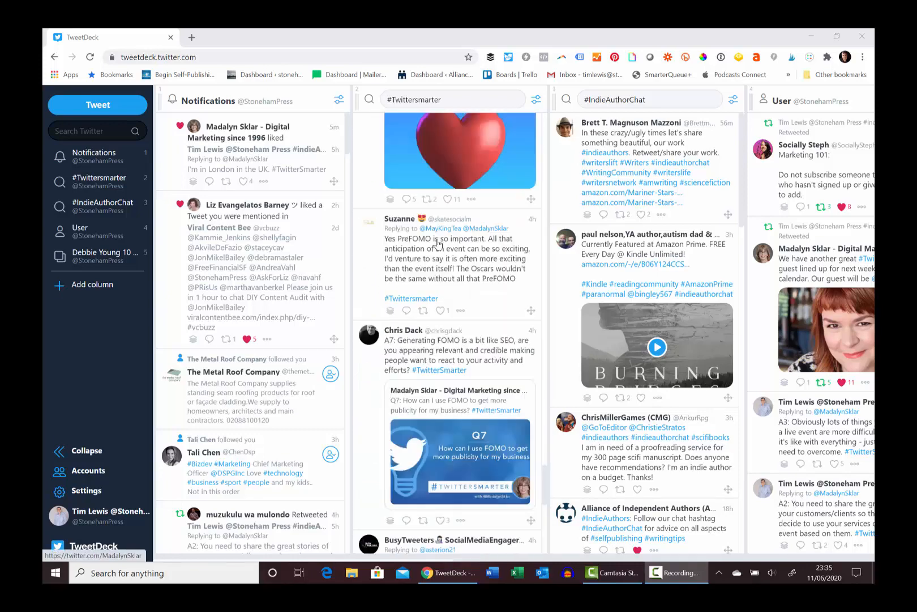
{"action": "scroll", "coordinate": [438, 243], "scroll_direction": "down", "scroll_amount": 10}
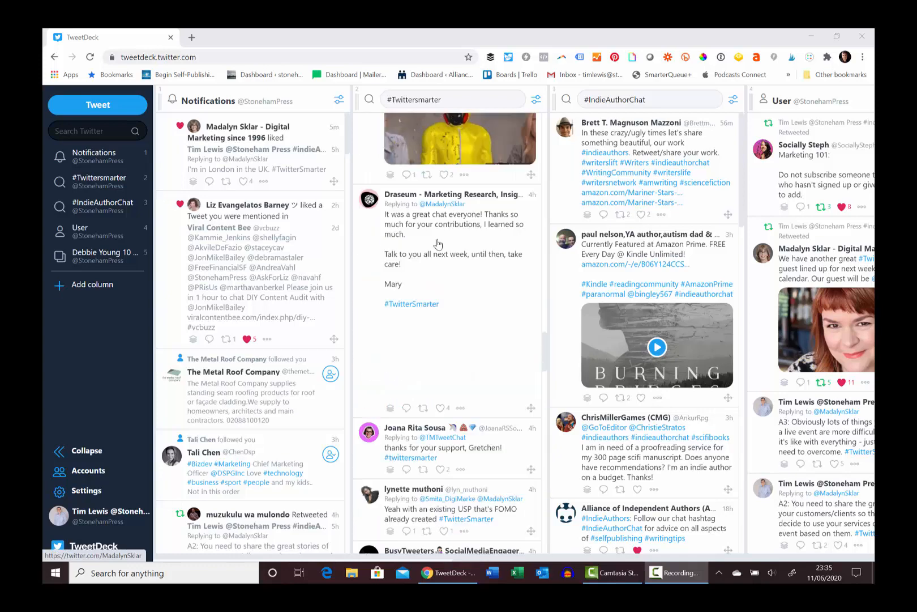
{"action": "scroll", "coordinate": [437, 244], "scroll_direction": "down", "scroll_amount": 12}
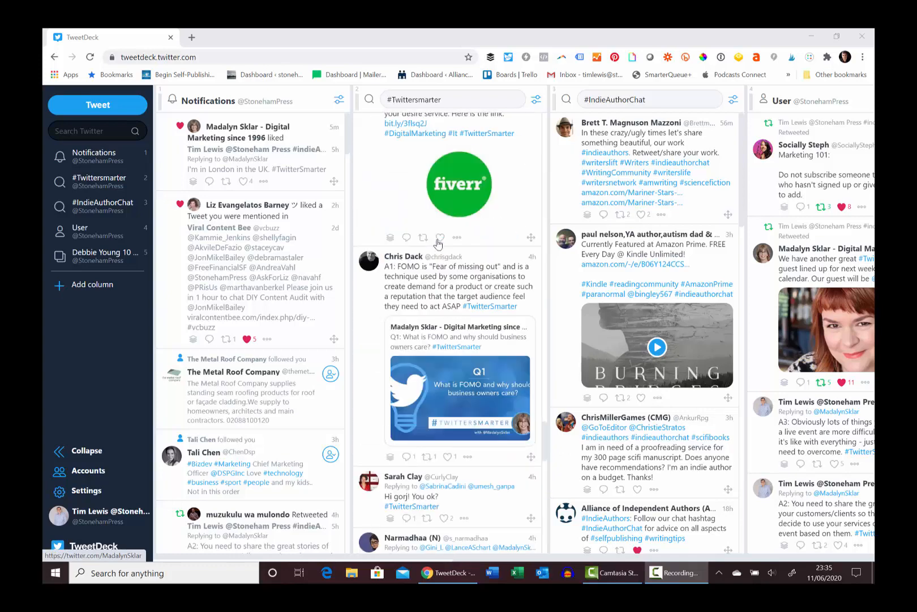
{"action": "scroll", "coordinate": [437, 243], "scroll_direction": "down", "scroll_amount": 10}
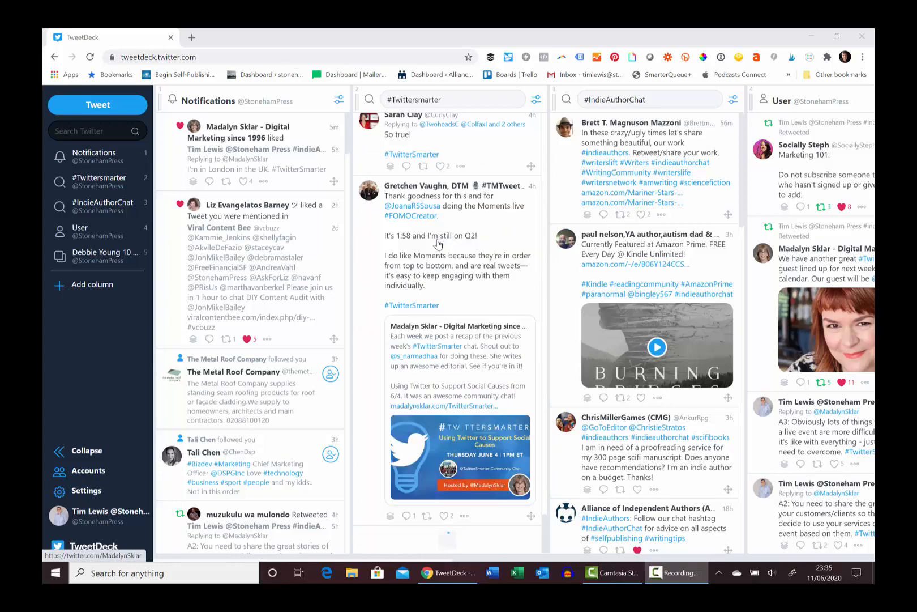
{"action": "scroll", "coordinate": [437, 244], "scroll_direction": "down", "scroll_amount": 12}
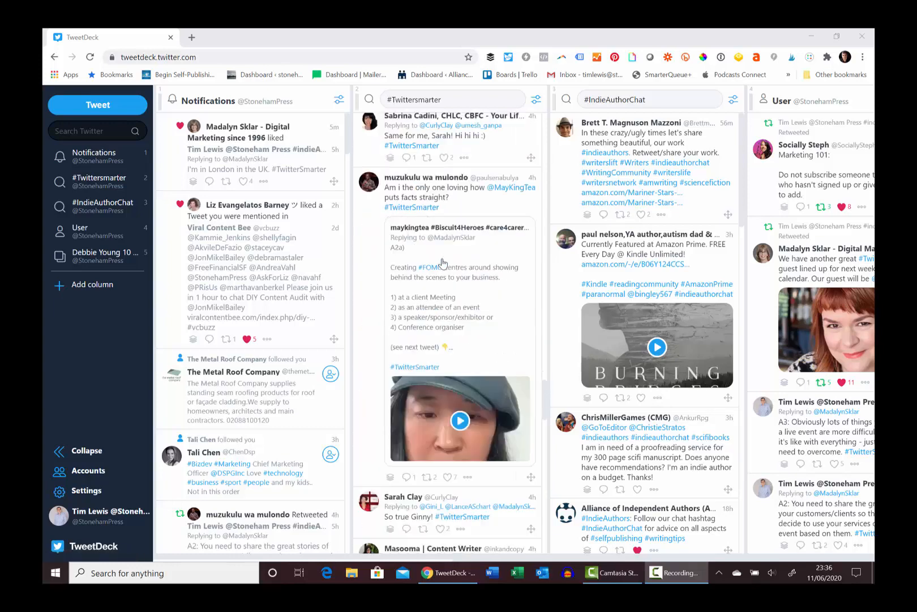
{"action": "scroll", "coordinate": [443, 263], "scroll_direction": "down", "scroll_amount": 15}
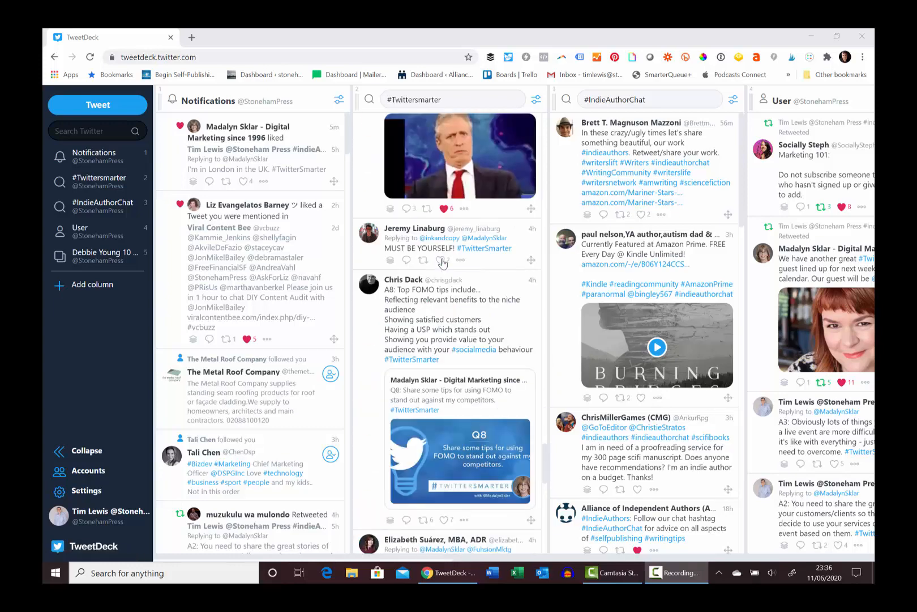
{"action": "scroll", "coordinate": [434, 241], "scroll_direction": "down", "scroll_amount": 15}
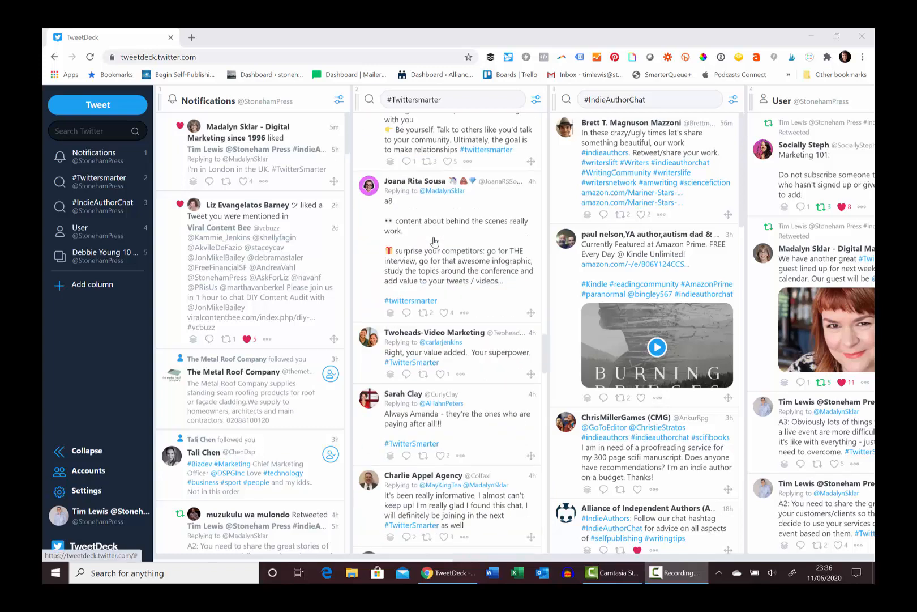
{"action": "scroll", "coordinate": [435, 242], "scroll_direction": "down", "scroll_amount": 2}
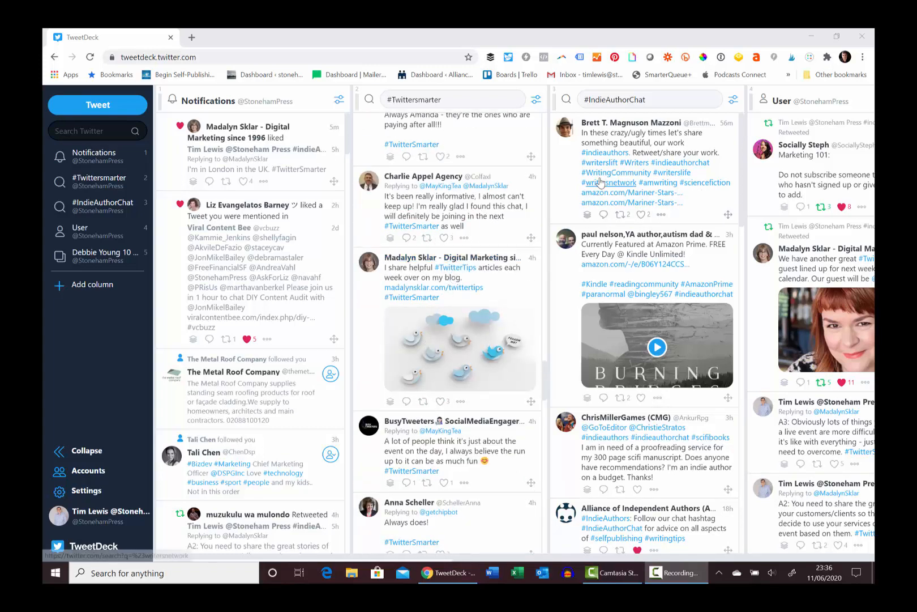
Scroll through the #IndieAuthorChat and #Twittersmarter columns to review more tweets
{"action": "scroll", "coordinate": [655, 266], "scroll_direction": "down", "scroll_amount": 10}
{"action": "scroll", "coordinate": [656, 266], "scroll_direction": "down", "scroll_amount": 8}
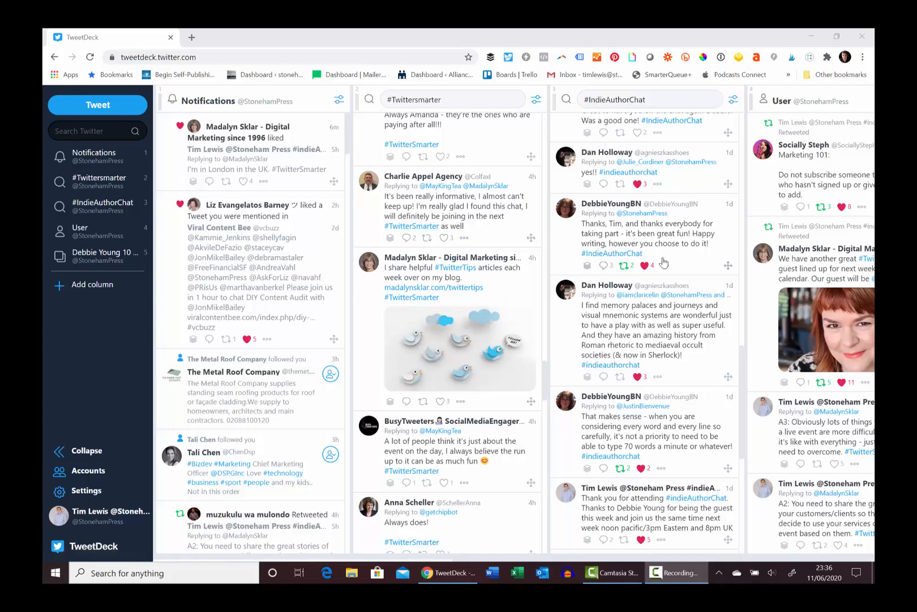
{"action": "scroll", "coordinate": [447, 298], "scroll_direction": "down", "scroll_amount": 15}
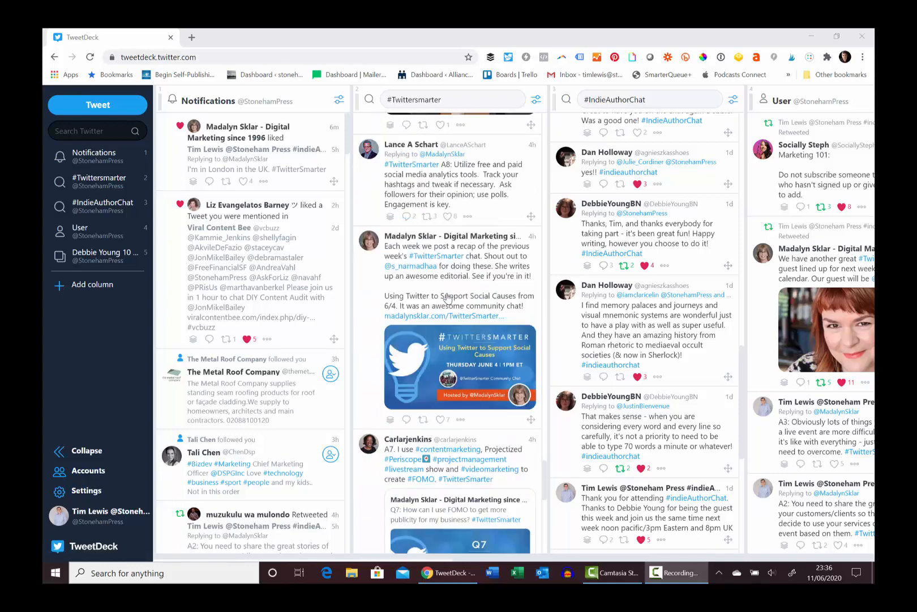
{"action": "scroll", "coordinate": [447, 297], "scroll_direction": "down", "scroll_amount": 5}
{"action": "scroll", "coordinate": [448, 297], "scroll_direction": "down", "scroll_amount": 20}
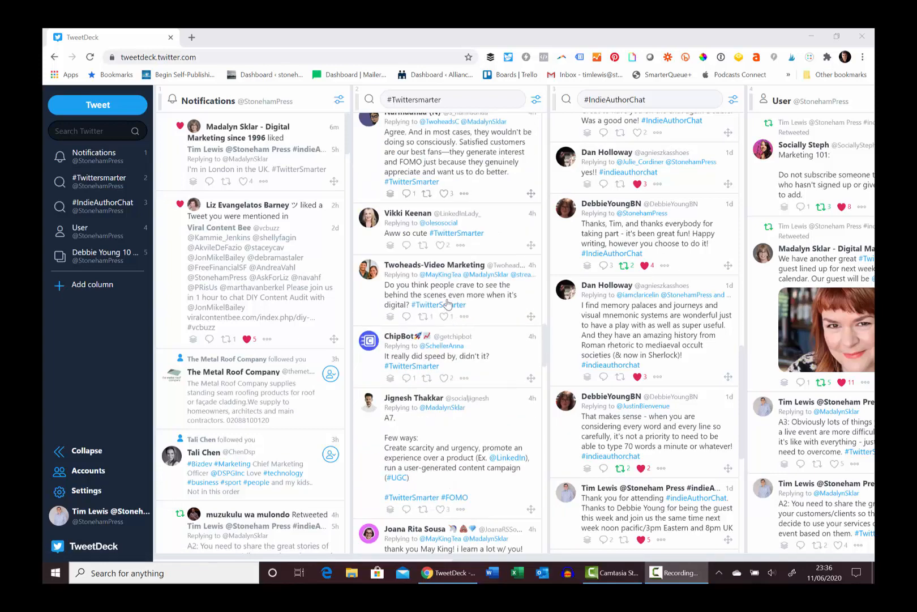
{"action": "scroll", "coordinate": [440, 290], "scroll_direction": "down", "scroll_amount": 20}
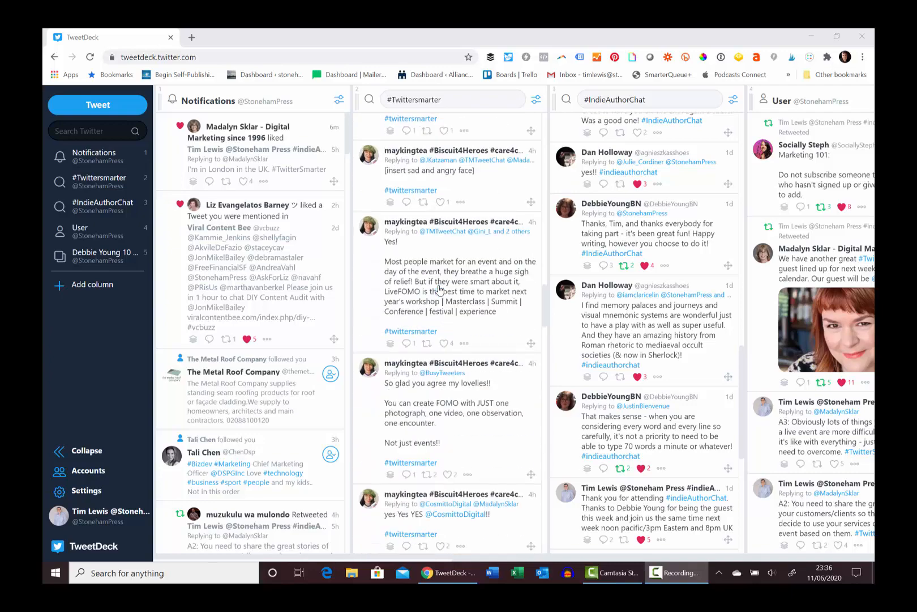
{"action": "scroll", "coordinate": [442, 305], "scroll_direction": "down", "scroll_amount": 10}
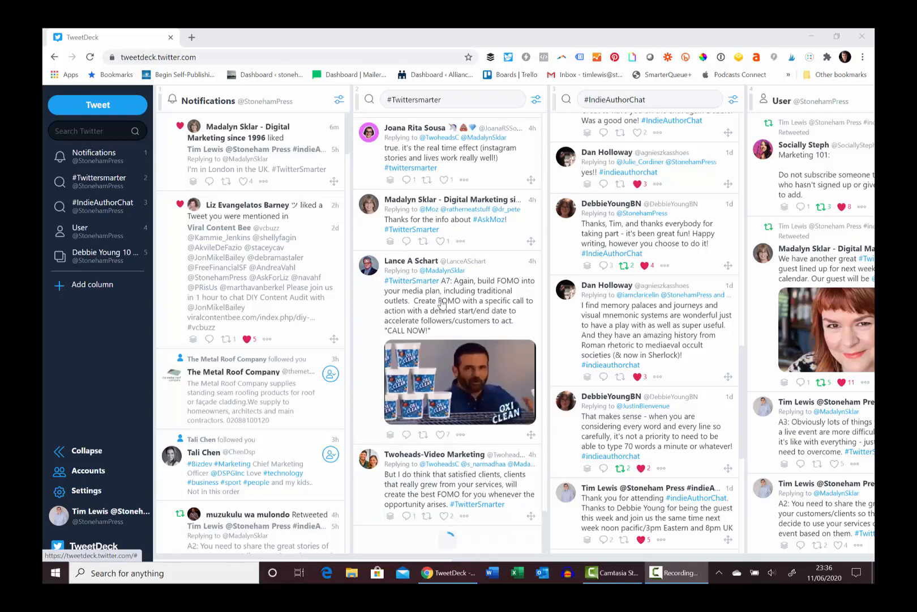
{"action": "scroll", "coordinate": [449, 272], "scroll_direction": "down", "scroll_amount": 20}
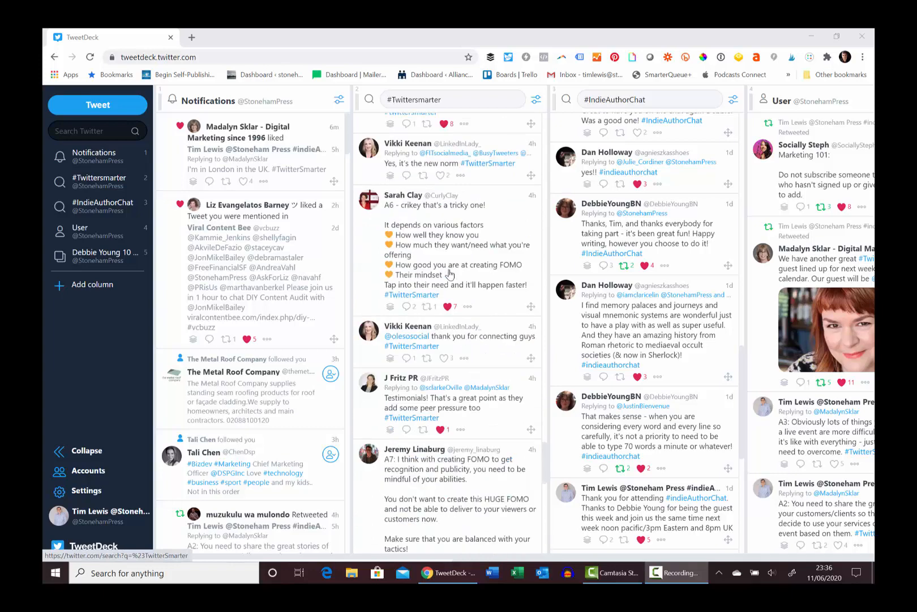
{"action": "scroll", "coordinate": [449, 276], "scroll_direction": "down", "scroll_amount": 10}
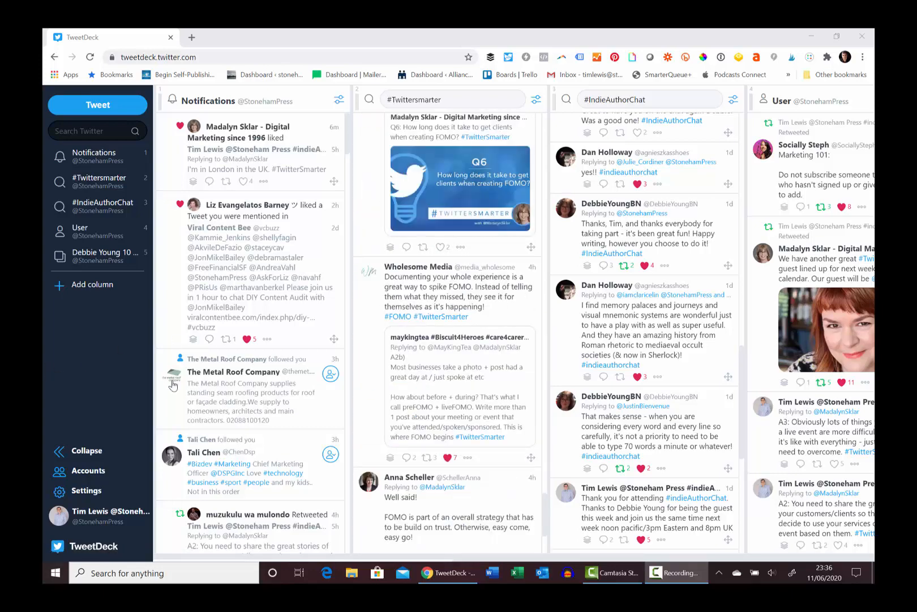
Start adding a Collection column and browse the list of existing collections
{"action": "left_click", "coordinate": [94, 285]}
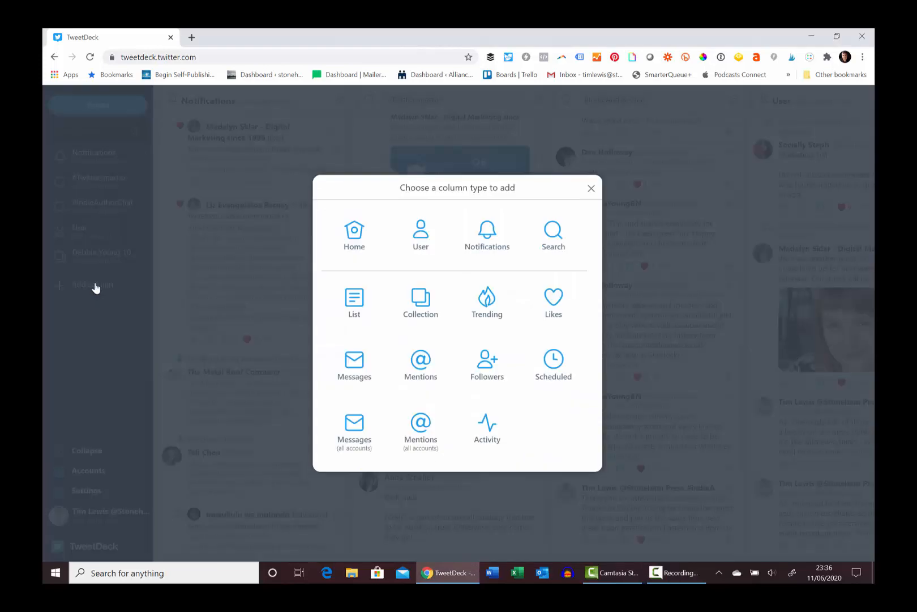
{"action": "left_click", "coordinate": [421, 307]}
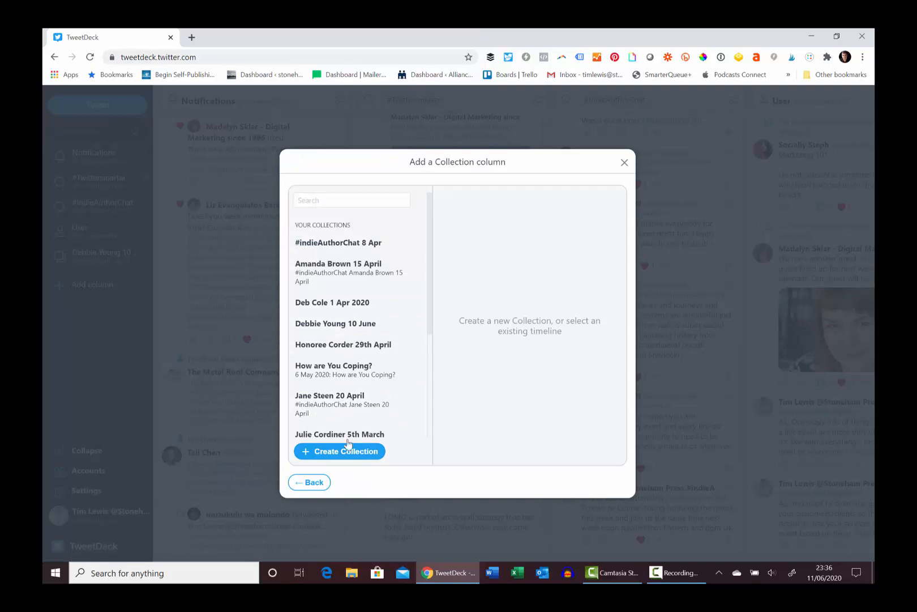
{"action": "scroll", "coordinate": [338, 310], "scroll_direction": "down", "scroll_amount": 1}
{"action": "scroll", "coordinate": [339, 317], "scroll_direction": "down", "scroll_amount": 2}
{"action": "scroll", "coordinate": [342, 362], "scroll_direction": "up", "scroll_amount": 4}
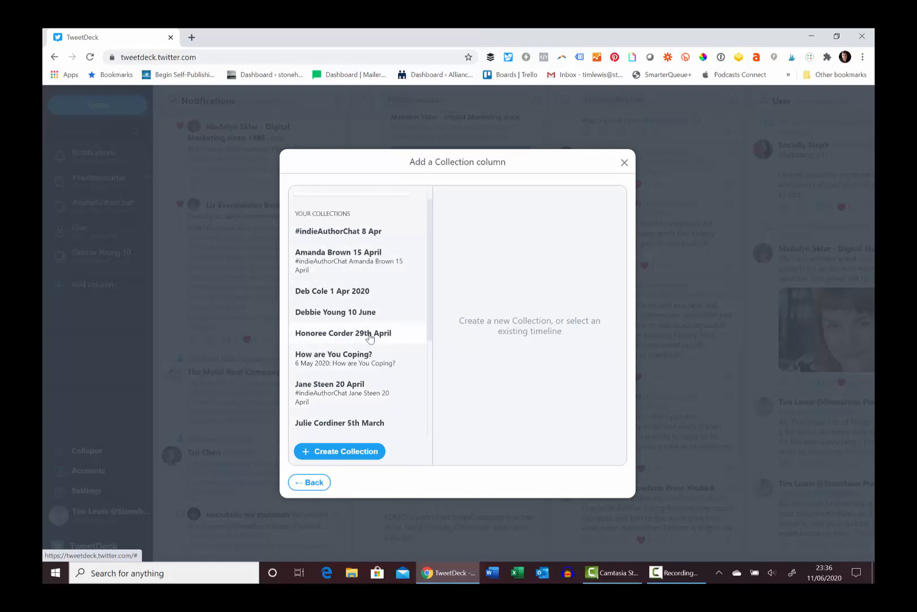
{"action": "scroll", "coordinate": [357, 343], "scroll_direction": "down", "scroll_amount": 2}
{"action": "scroll", "coordinate": [358, 343], "scroll_direction": "down", "scroll_amount": 1}
{"action": "scroll", "coordinate": [352, 362], "scroll_direction": "up", "scroll_amount": 3}
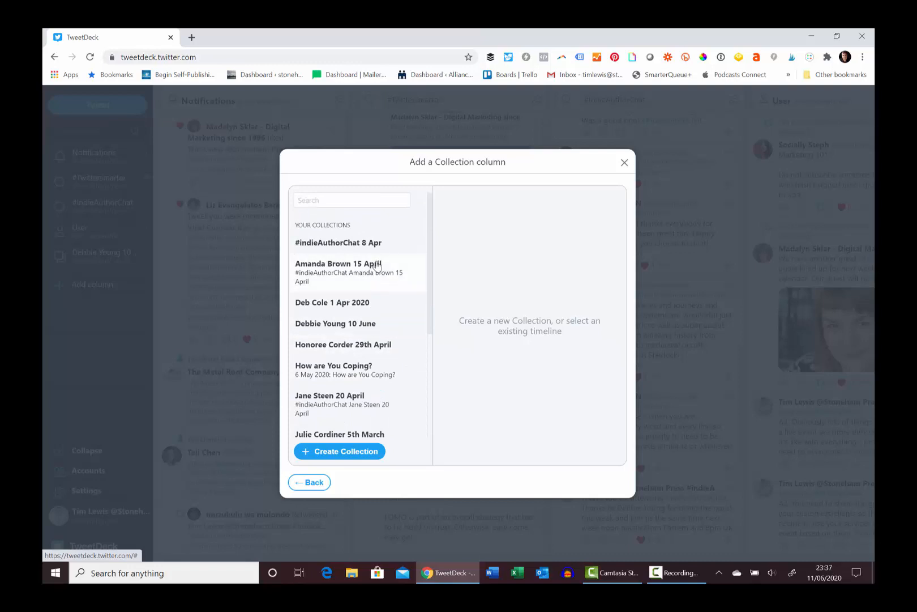
Create and save a new collection named with the guest's name followed by #TwitterSmarter
{"action": "left_click", "coordinate": [347, 453]}
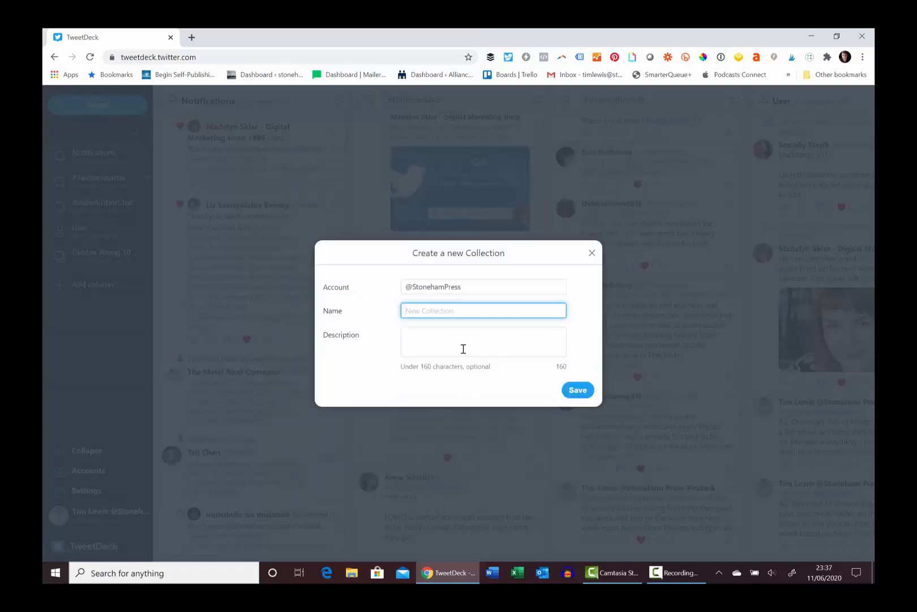
{"action": "type", "text": "May King #TwitterSmarter"}
{"action": "left_click", "coordinate": [464, 349]}
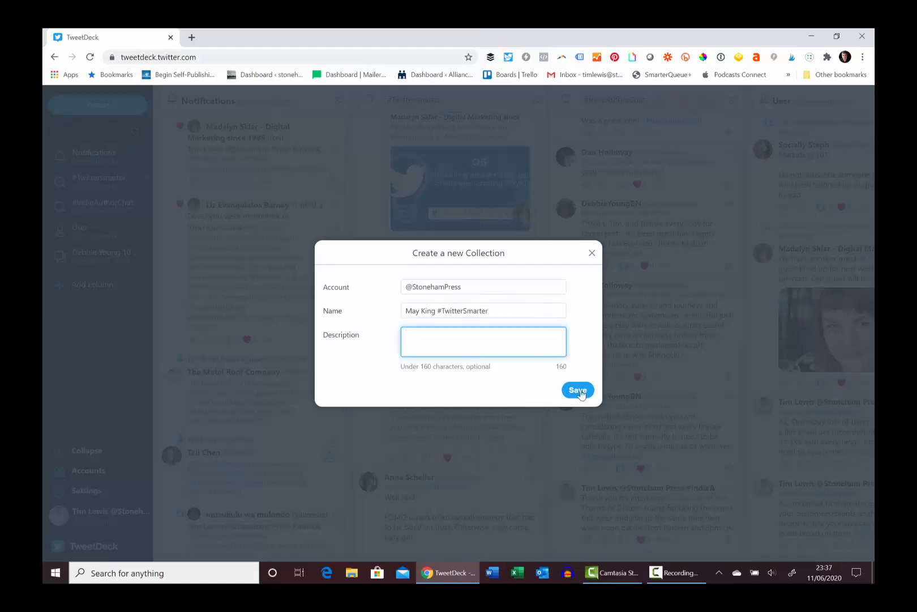
{"action": "left_click", "coordinate": [578, 391]}
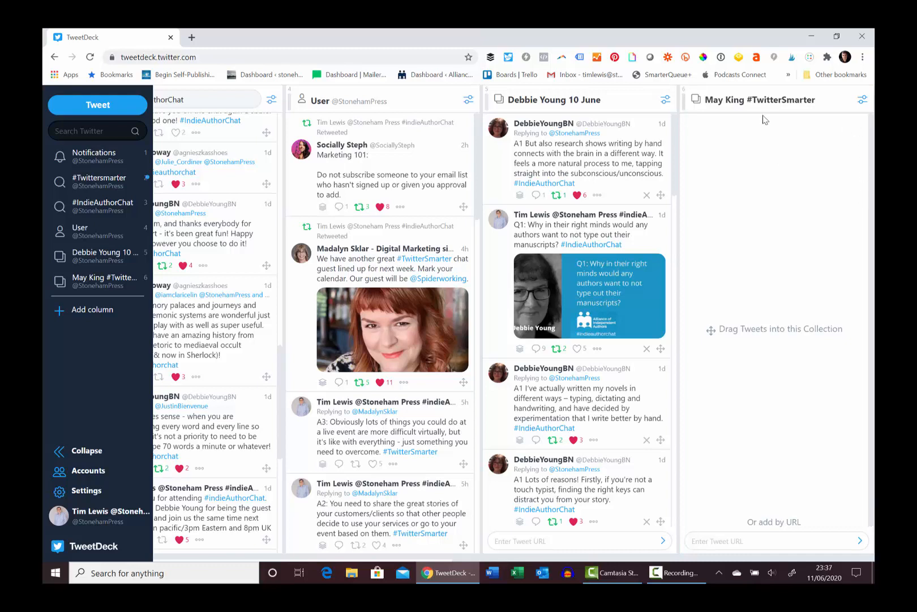
Move the May King #TwitterSmarter collection column next to the #Twittersmarter search column
{"action": "left_click_drag", "start_coordinate": [87, 286], "coordinate": [97, 209]}
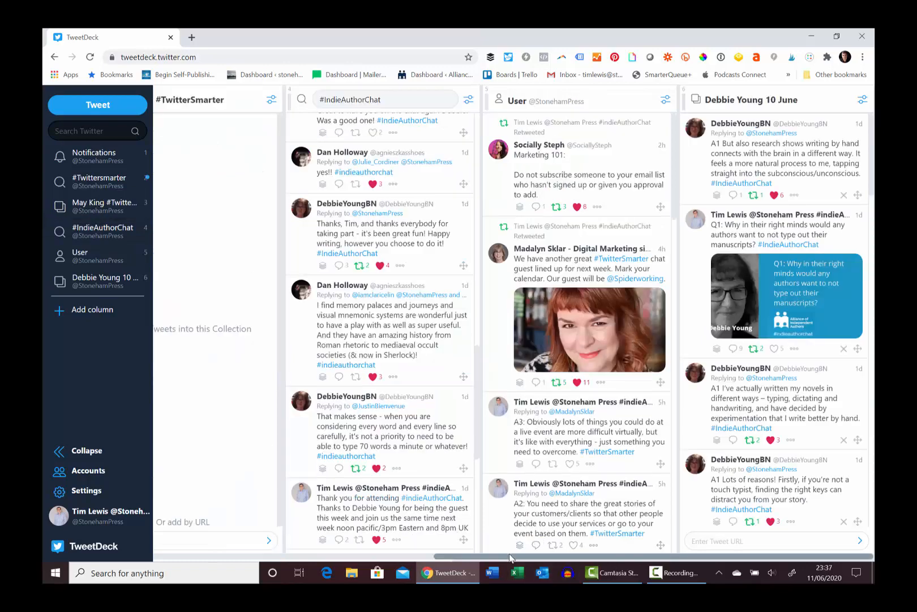
{"action": "left_click_drag", "start_coordinate": [496, 559], "coordinate": [216, 560]}
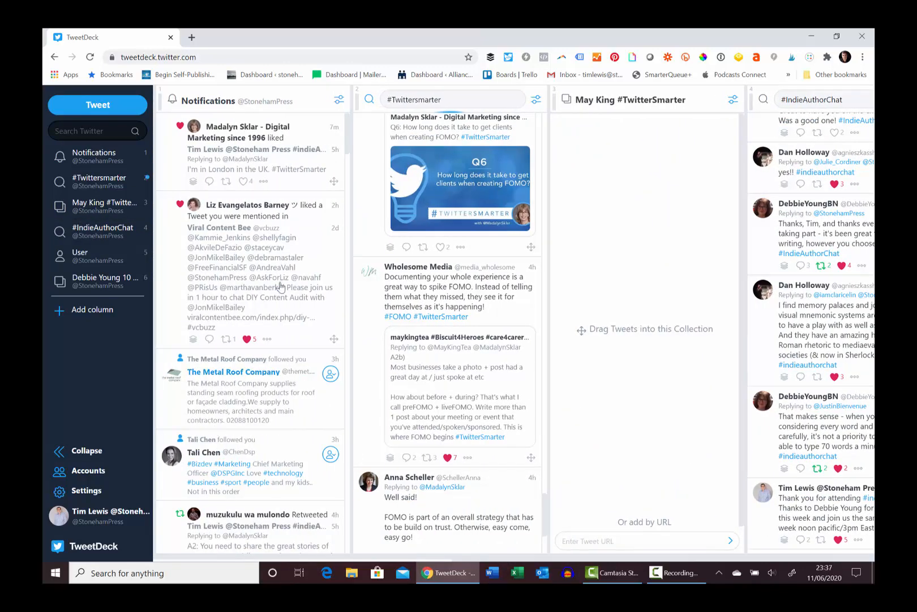
Add the Q6 question tweet from the #Twittersmarter search column to the collection
{"action": "scroll", "coordinate": [371, 212], "scroll_direction": "up", "scroll_amount": 10}
{"action": "scroll", "coordinate": [433, 203], "scroll_direction": "down", "scroll_amount": 10}
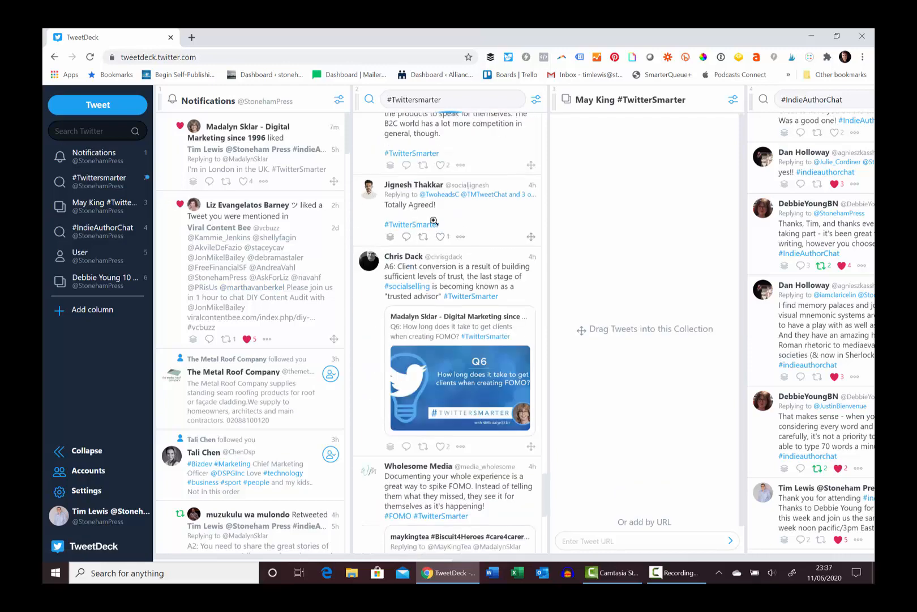
{"action": "scroll", "coordinate": [433, 202], "scroll_direction": "up", "scroll_amount": 2}
{"action": "scroll", "coordinate": [433, 204], "scroll_direction": "down", "scroll_amount": 5}
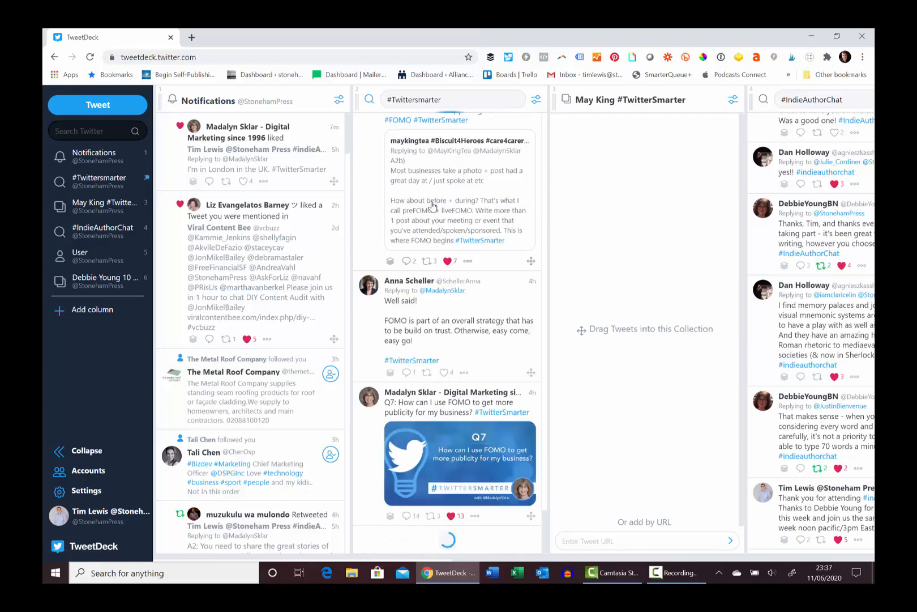
{"action": "scroll", "coordinate": [436, 290], "scroll_direction": "down", "scroll_amount": 10}
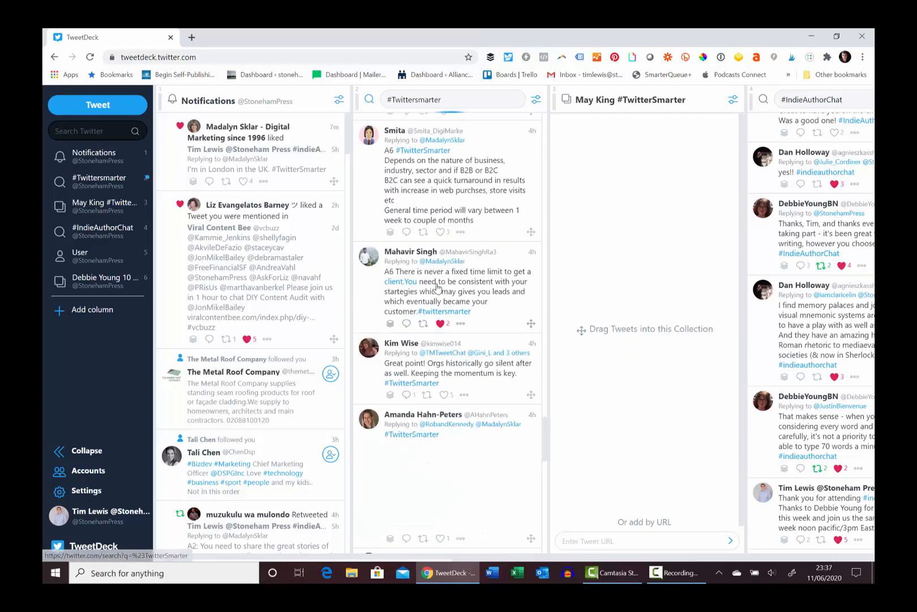
{"action": "scroll", "coordinate": [437, 287], "scroll_direction": "down", "scroll_amount": 10}
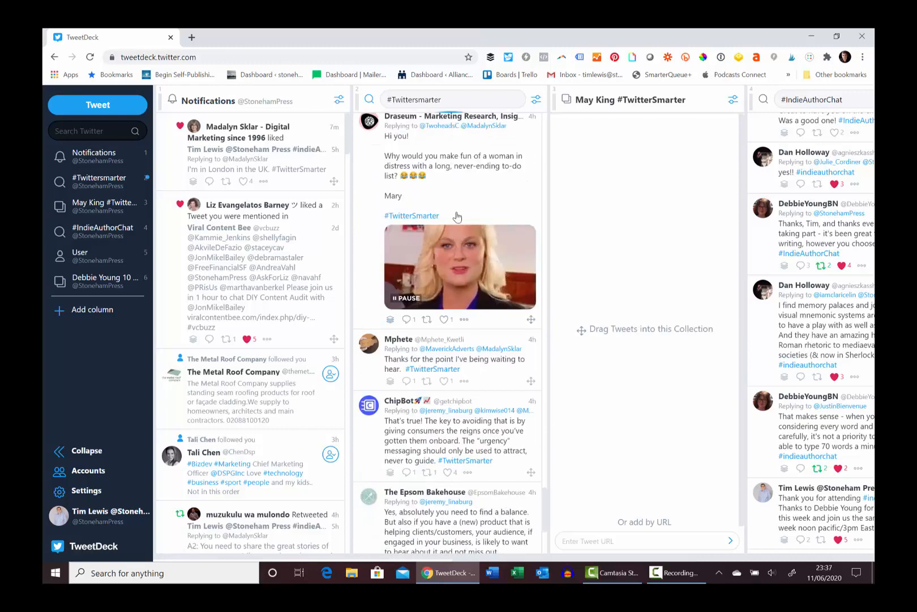
{"action": "scroll", "coordinate": [458, 218], "scroll_direction": "down", "scroll_amount": 10}
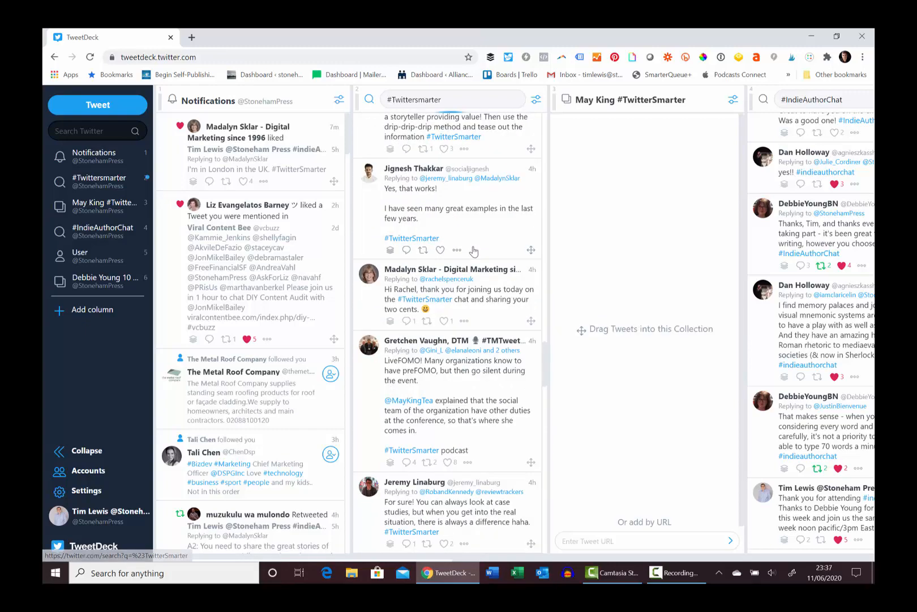
{"action": "scroll", "coordinate": [470, 272], "scroll_direction": "down", "scroll_amount": 10}
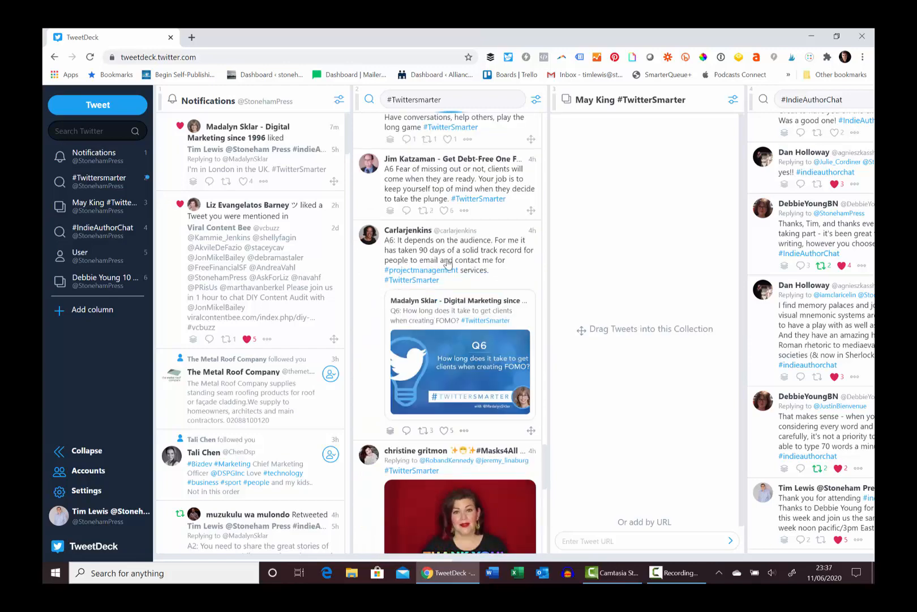
{"action": "scroll", "coordinate": [448, 263], "scroll_direction": "down", "scroll_amount": 10}
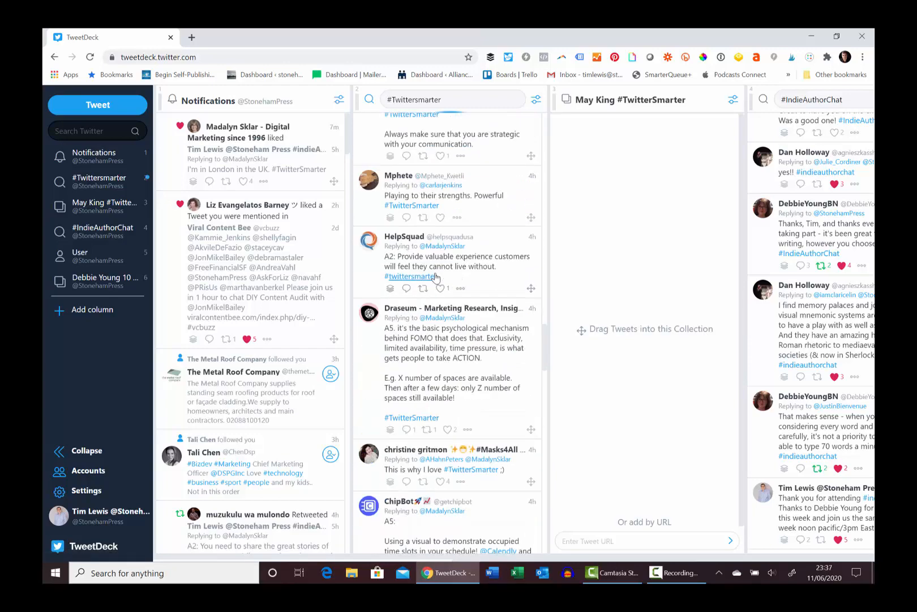
{"action": "scroll", "coordinate": [436, 276], "scroll_direction": "down", "scroll_amount": 15}
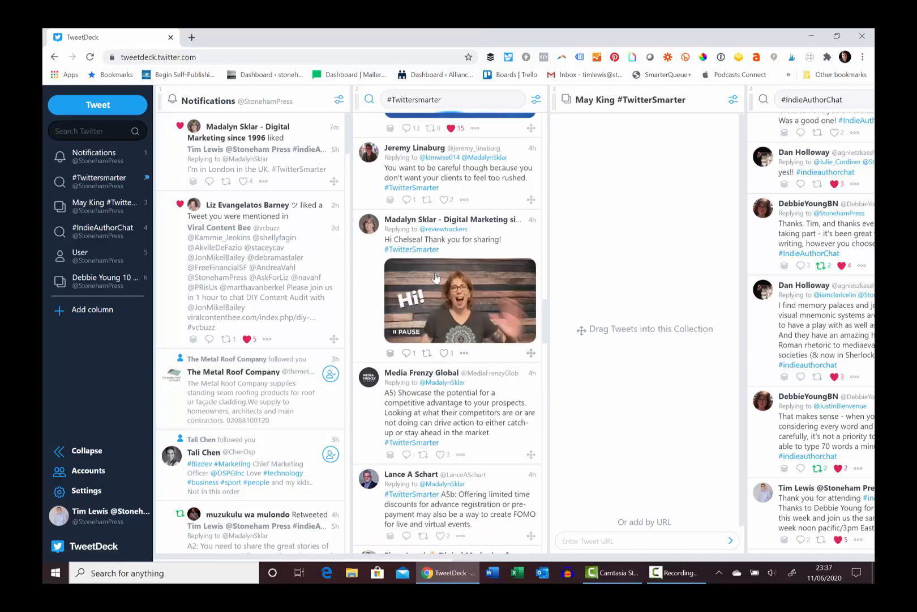
{"action": "scroll", "coordinate": [435, 278], "scroll_direction": "up", "scroll_amount": 3}
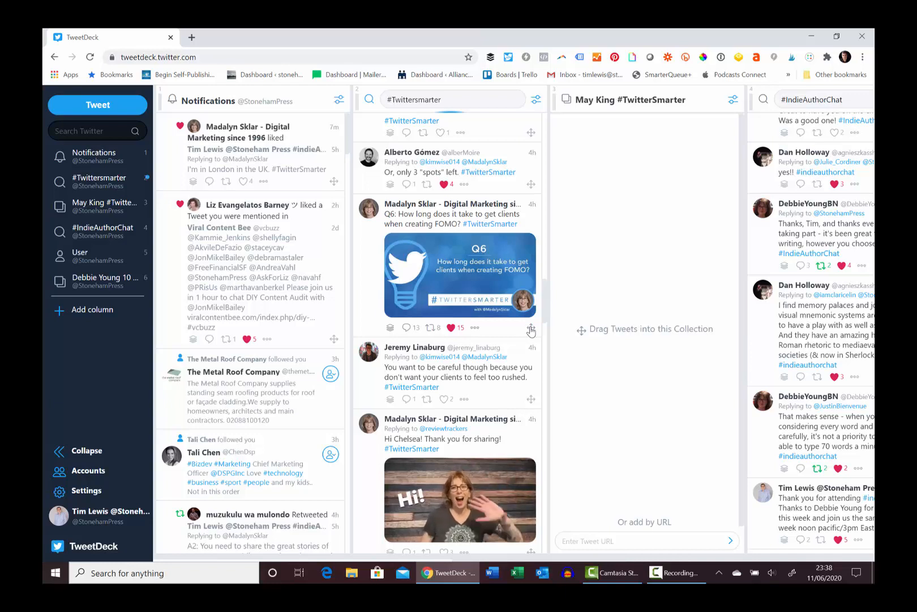
{"action": "left_click_drag", "start_coordinate": [530, 330], "coordinate": [653, 247]}
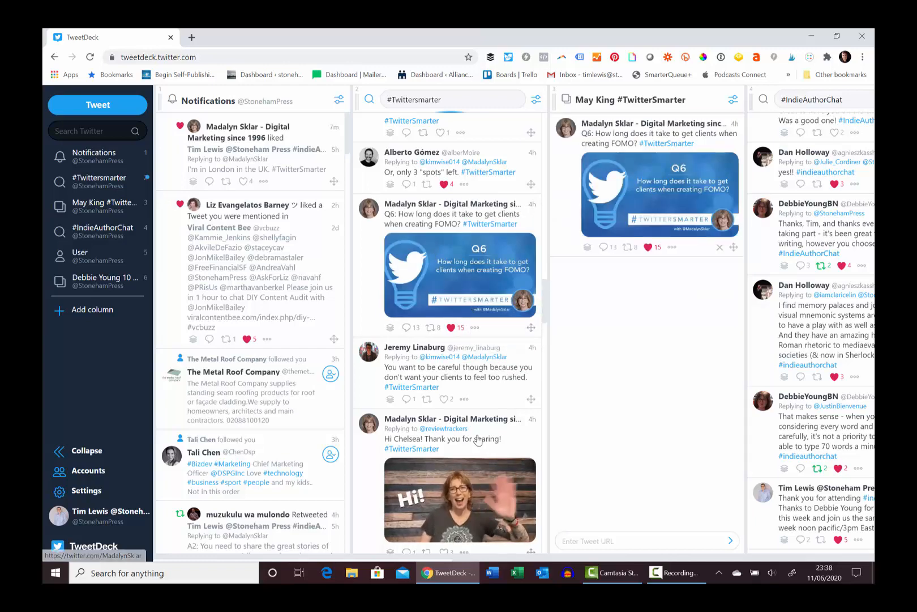
Open the collected Q6 tweet to read its replies, then go back to the collection
{"action": "scroll", "coordinate": [467, 383], "scroll_direction": "up", "scroll_amount": 4}
{"action": "scroll", "coordinate": [468, 373], "scroll_direction": "down", "scroll_amount": 2}
{"action": "scroll", "coordinate": [468, 374], "scroll_direction": "up", "scroll_amount": 7}
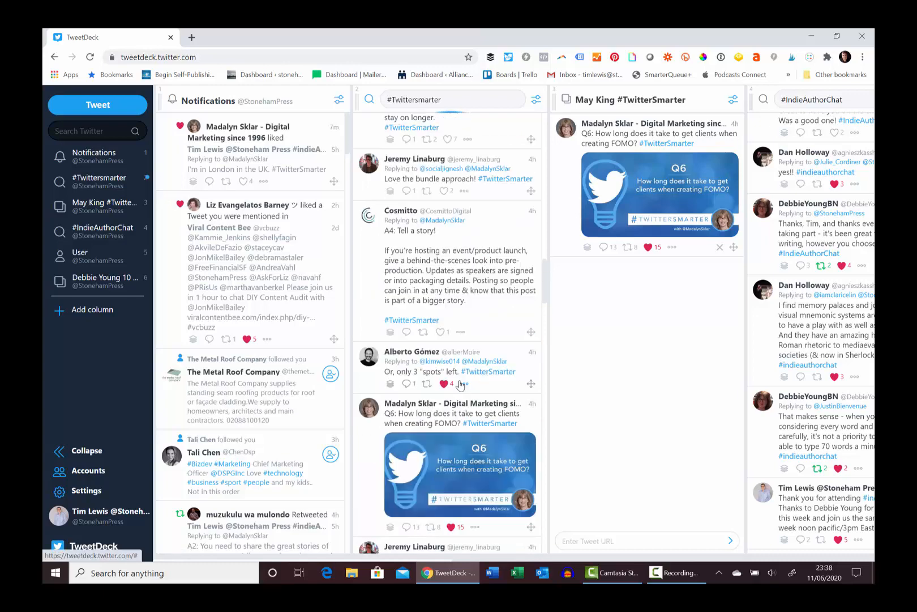
{"action": "scroll", "coordinate": [470, 370], "scroll_direction": "up", "scroll_amount": 15}
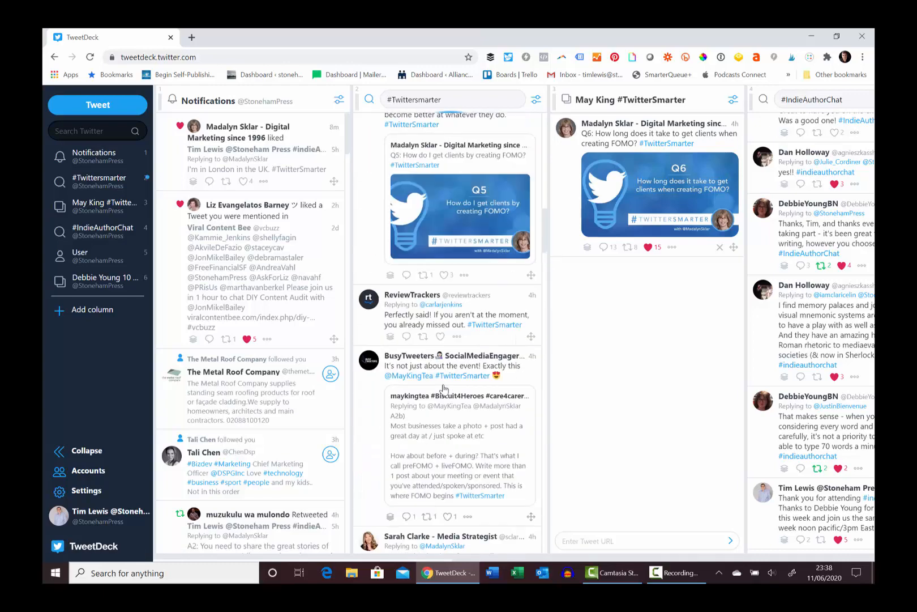
{"action": "scroll", "coordinate": [443, 390], "scroll_direction": "up", "scroll_amount": 15}
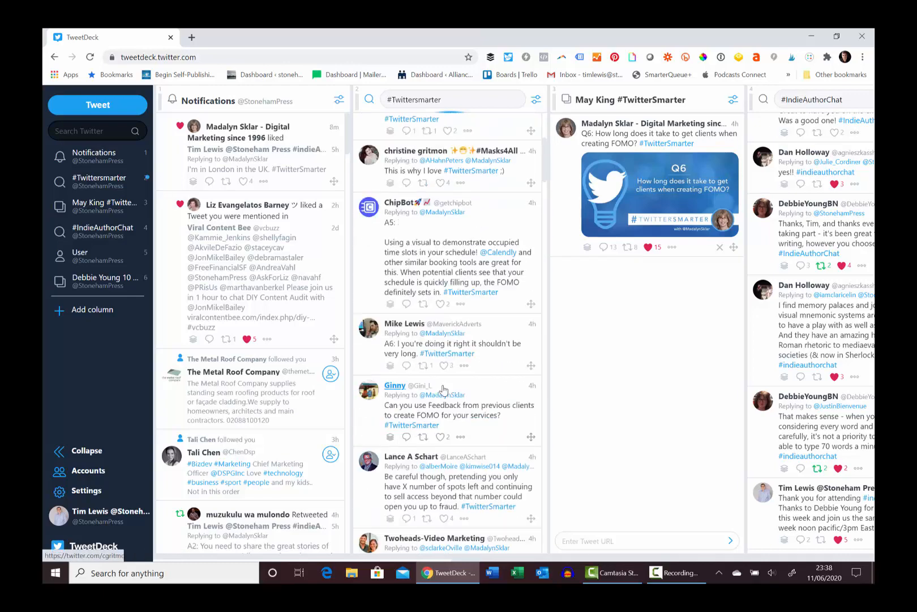
{"action": "scroll", "coordinate": [443, 389], "scroll_direction": "up", "scroll_amount": 10}
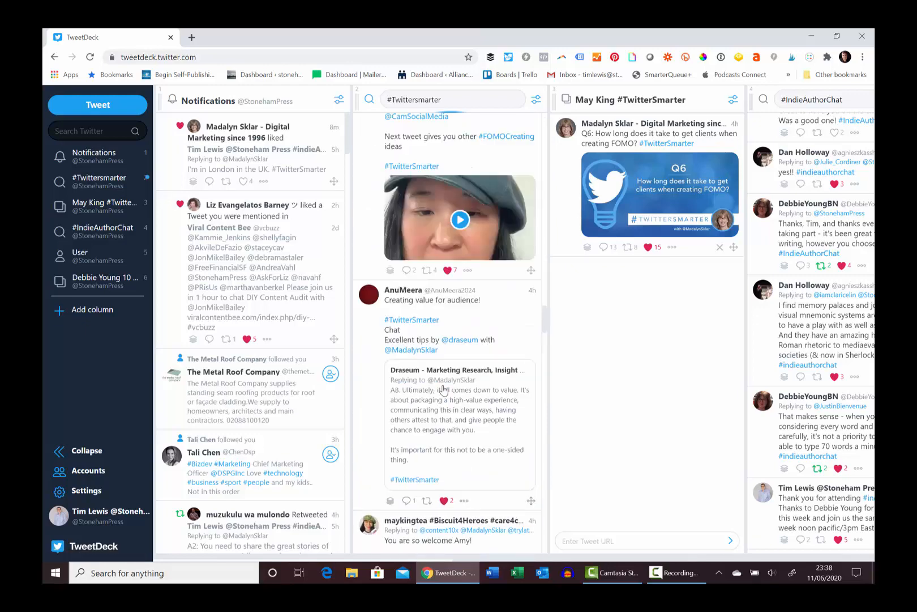
{"action": "scroll", "coordinate": [443, 389], "scroll_direction": "down", "scroll_amount": 20}
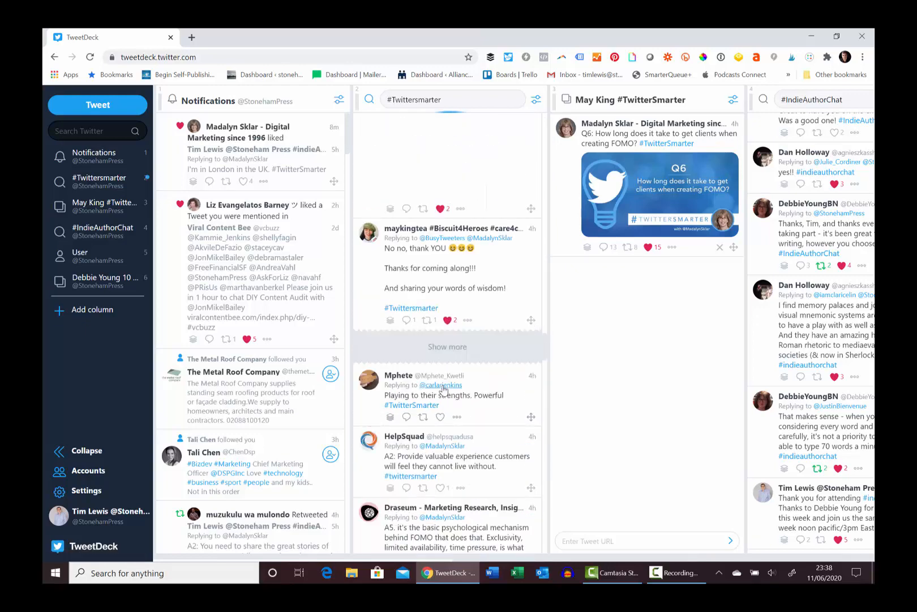
{"action": "left_click", "coordinate": [563, 237]}
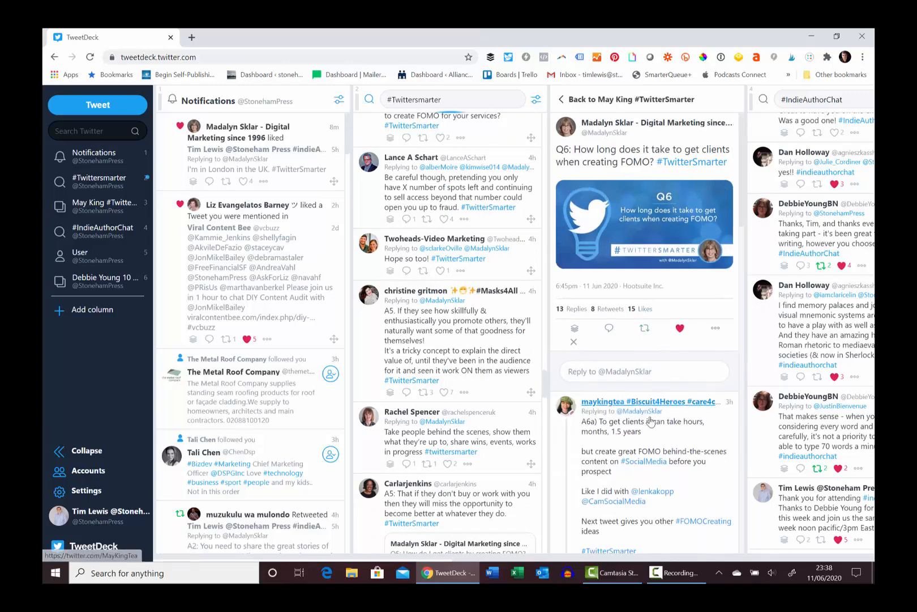
{"action": "scroll", "coordinate": [651, 422], "scroll_direction": "down", "scroll_amount": 3}
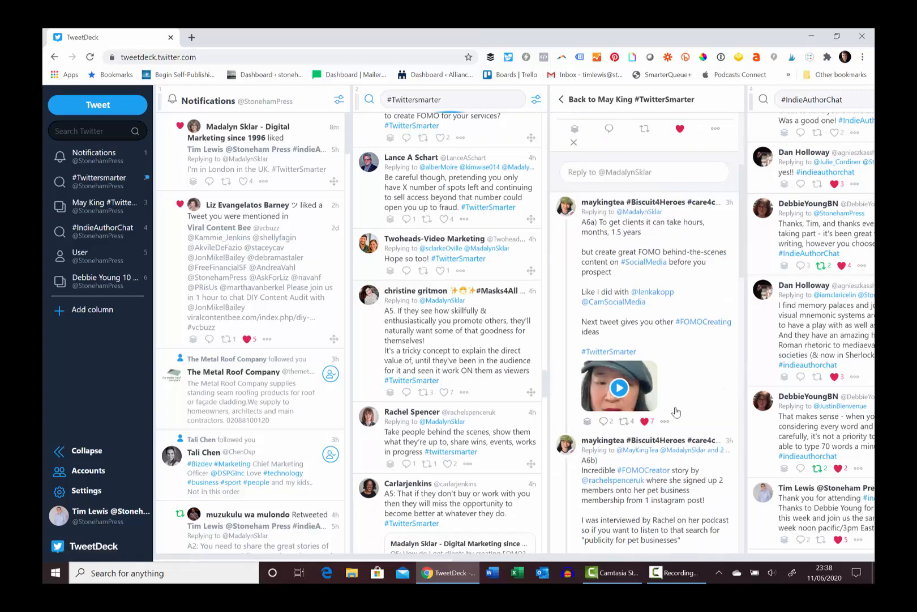
{"action": "left_click", "coordinate": [568, 100]}
Open the Q6 tweet's thread in the search column and add its A6a reply to the collection
{"action": "scroll", "coordinate": [448, 222], "scroll_direction": "down", "scroll_amount": 7}
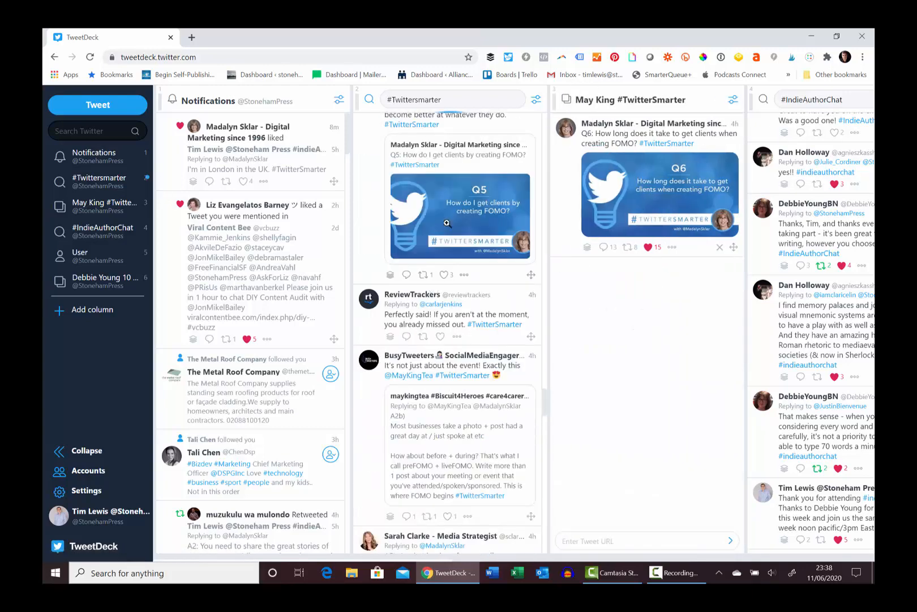
{"action": "scroll", "coordinate": [448, 222], "scroll_direction": "up", "scroll_amount": 4}
{"action": "scroll", "coordinate": [448, 222], "scroll_direction": "up", "scroll_amount": 10}
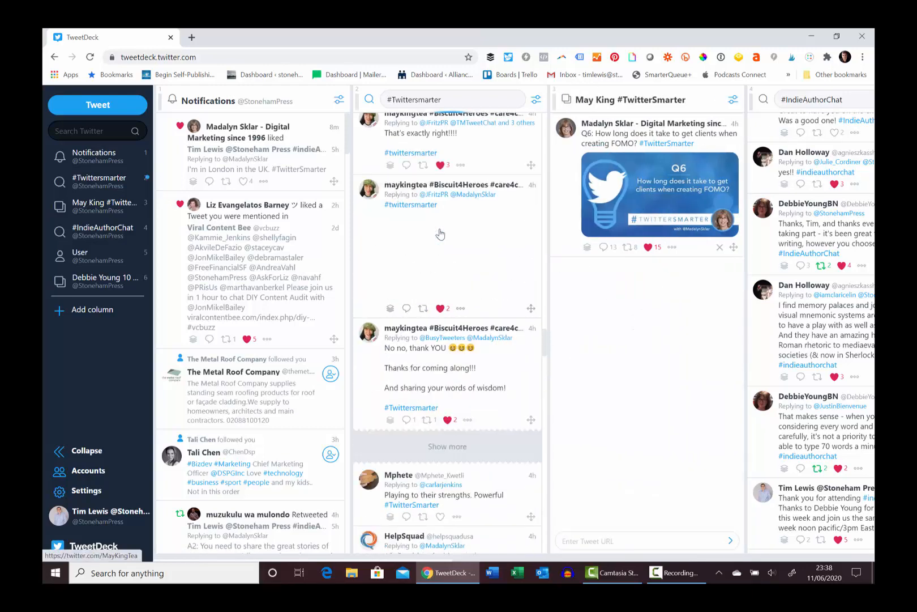
{"action": "scroll", "coordinate": [440, 232], "scroll_direction": "down", "scroll_amount": 5}
{"action": "scroll", "coordinate": [441, 232], "scroll_direction": "down", "scroll_amount": 15}
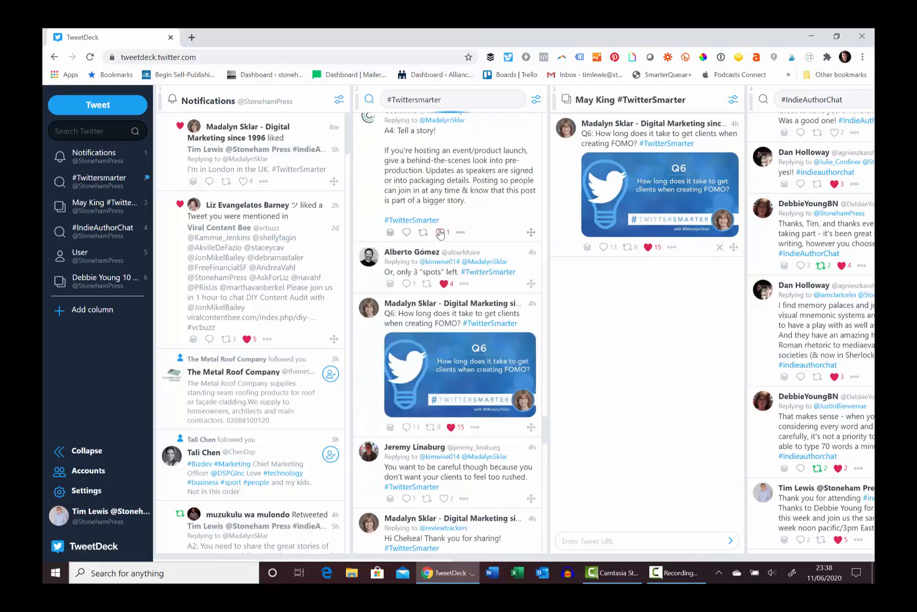
{"action": "left_click", "coordinate": [528, 316]}
{"action": "scroll", "coordinate": [487, 394], "scroll_direction": "down", "scroll_amount": 3}
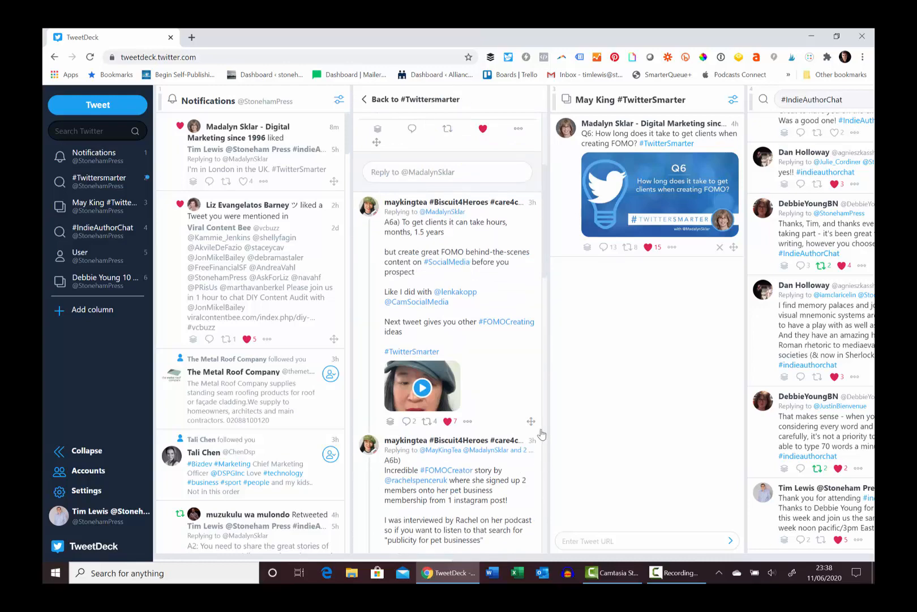
{"action": "left_click_drag", "start_coordinate": [540, 422], "coordinate": [666, 415]}
Add the A6 'Varies wildly' reply from the thread to the collection
{"action": "scroll", "coordinate": [532, 457], "scroll_direction": "down", "scroll_amount": 4}
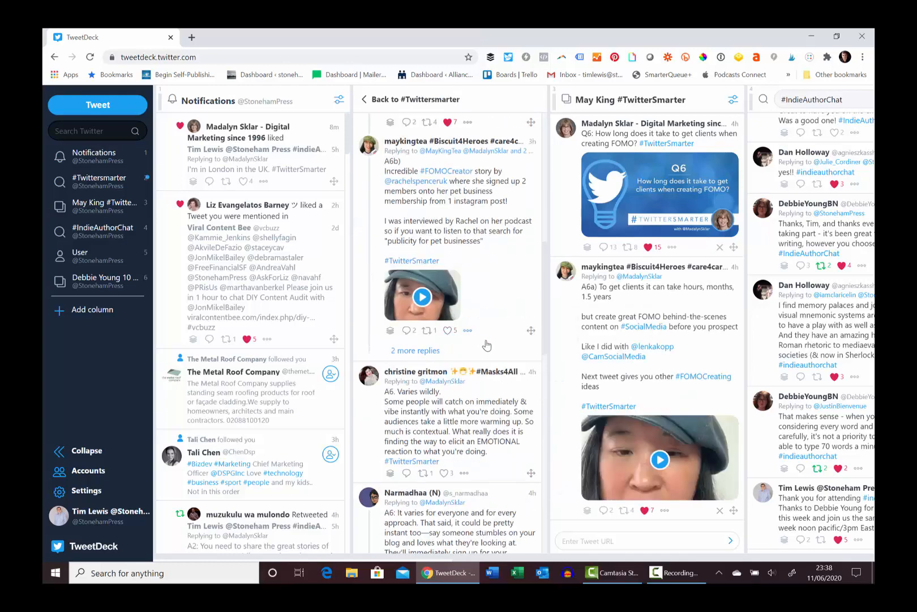
{"action": "left_click_drag", "start_coordinate": [531, 475], "coordinate": [422, 443]}
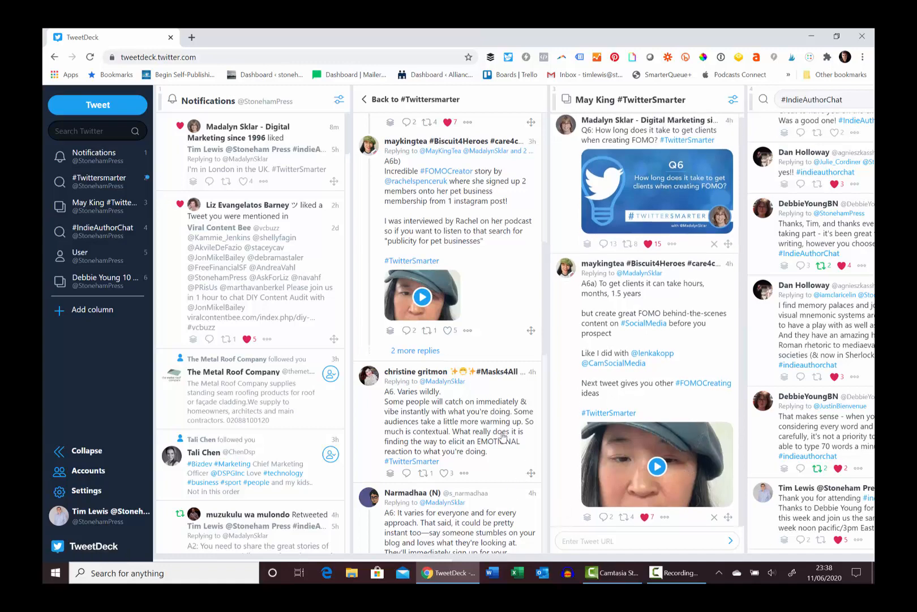
{"action": "left_click_drag", "start_coordinate": [530, 474], "coordinate": [663, 528]}
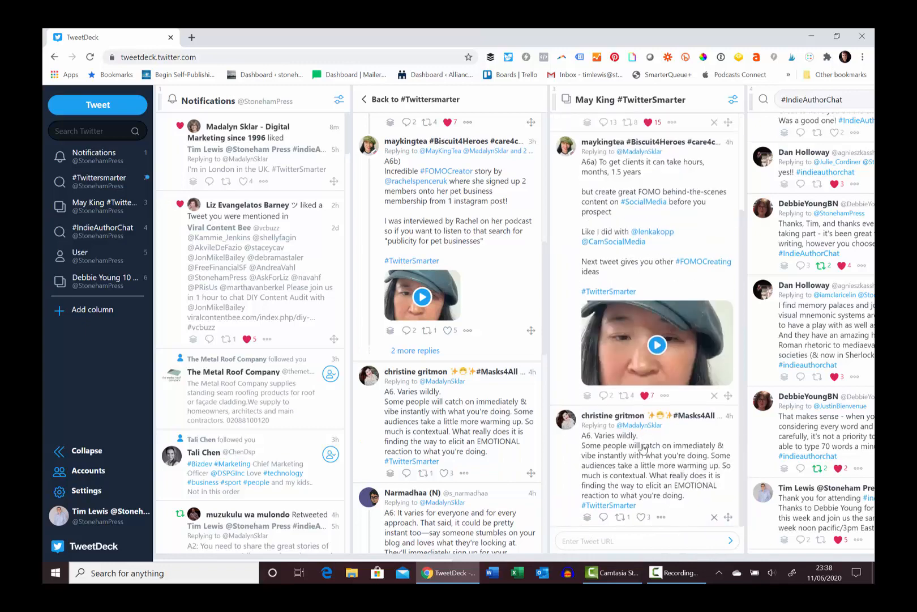
Add the A6 replies about it varying for everyone and about decision cycles to the collection
{"action": "scroll", "coordinate": [643, 448], "scroll_direction": "up", "scroll_amount": 2}
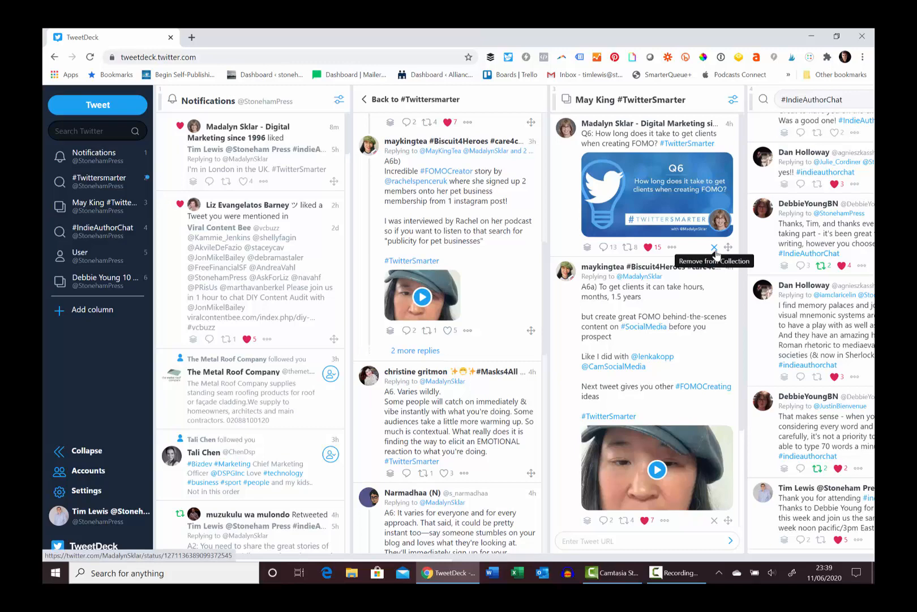
{"action": "scroll", "coordinate": [711, 260], "scroll_direction": "down", "scroll_amount": 2}
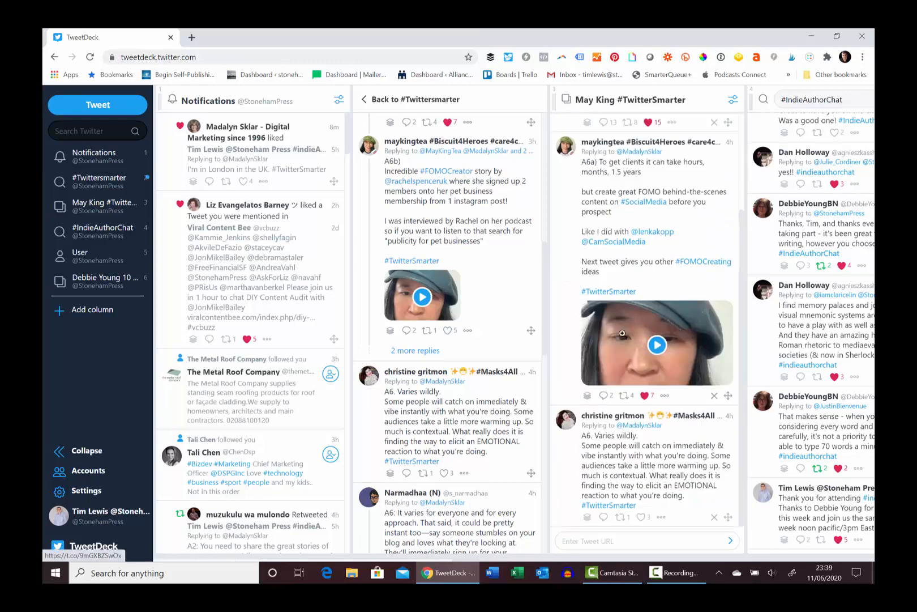
{"action": "scroll", "coordinate": [483, 378], "scroll_direction": "down", "scroll_amount": 3}
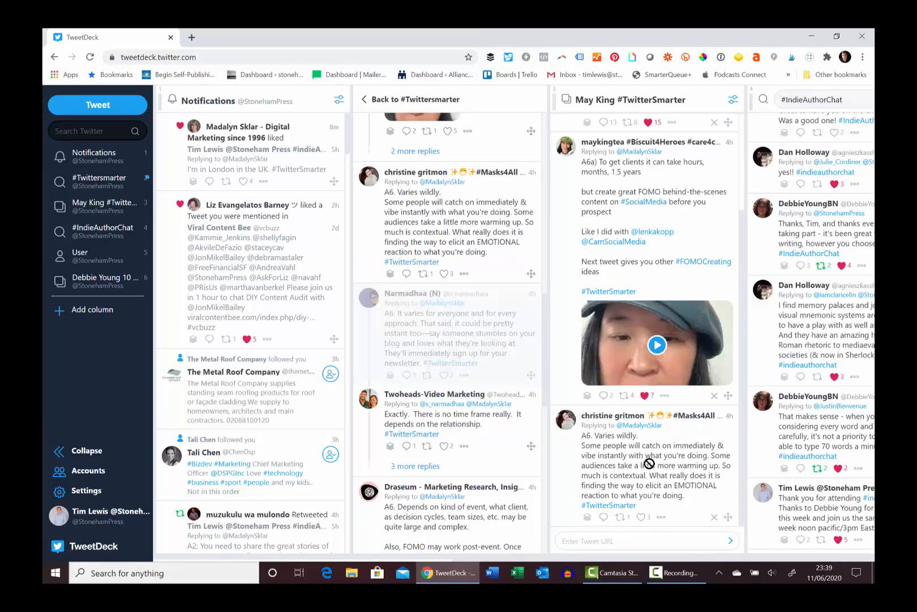
{"action": "scroll", "coordinate": [669, 498], "scroll_direction": "down", "scroll_amount": 1}
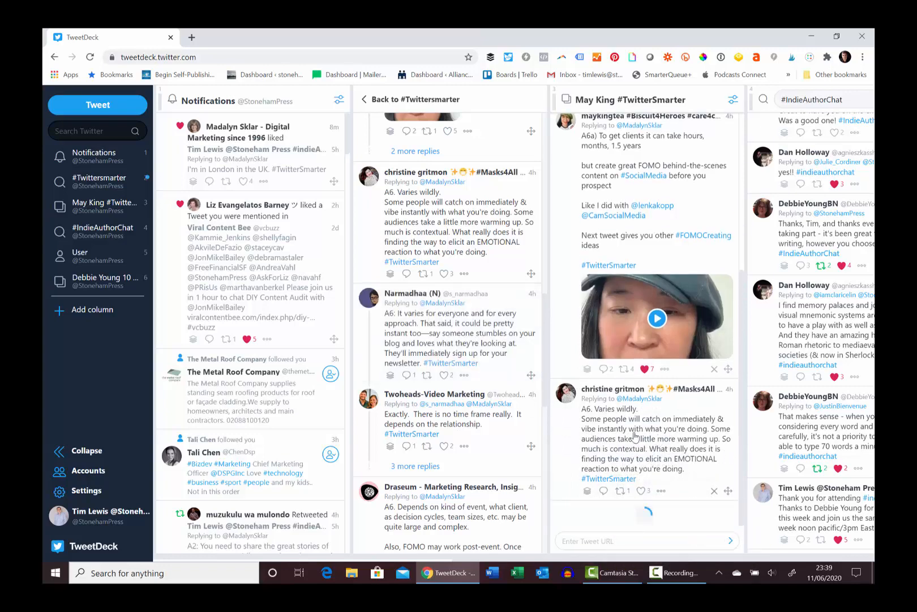
{"action": "scroll", "coordinate": [507, 438], "scroll_direction": "down", "scroll_amount": 2}
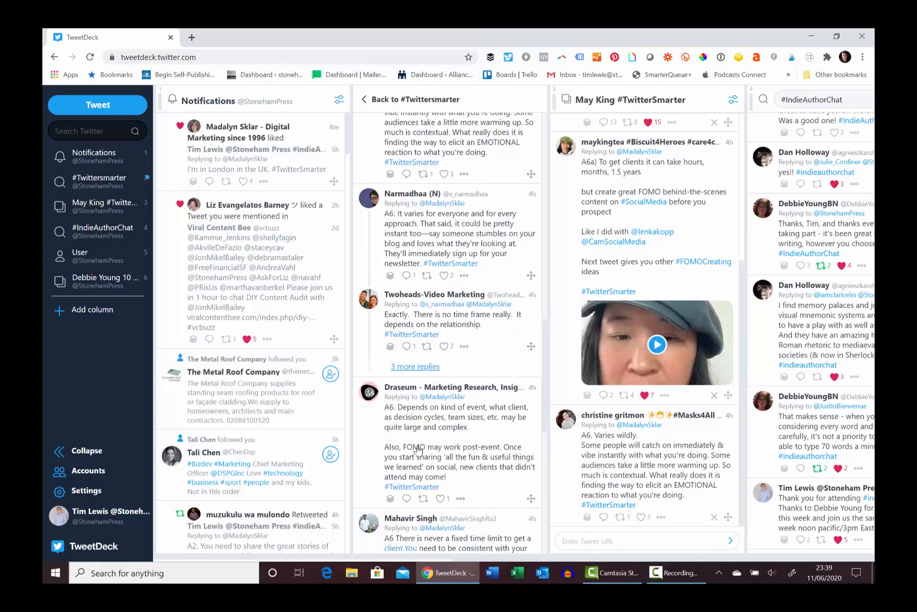
{"action": "left_click_drag", "start_coordinate": [532, 501], "coordinate": [692, 374]}
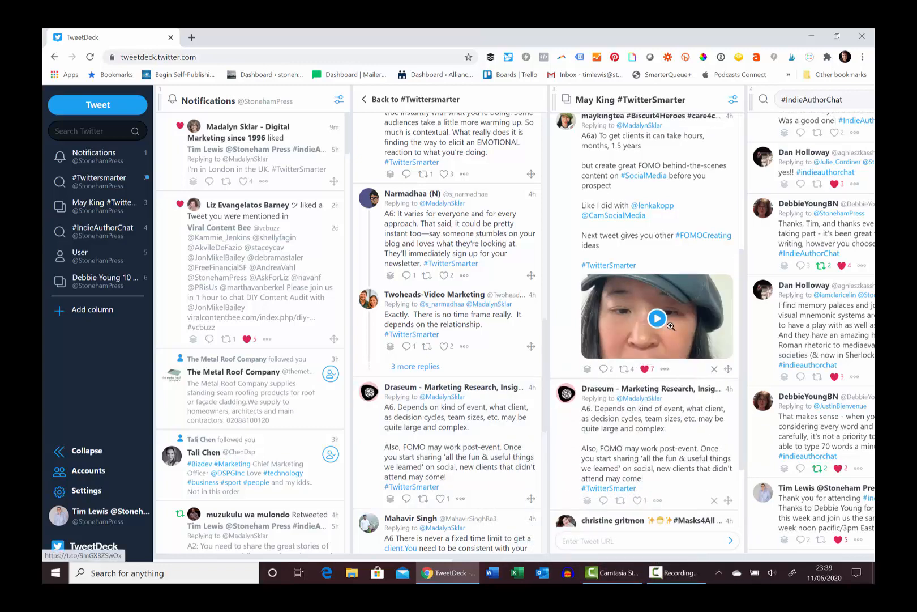
Review the top of the collection and return from the thread to the #Twittersmarter search results
{"action": "scroll", "coordinate": [680, 308], "scroll_direction": "up", "scroll_amount": 3}
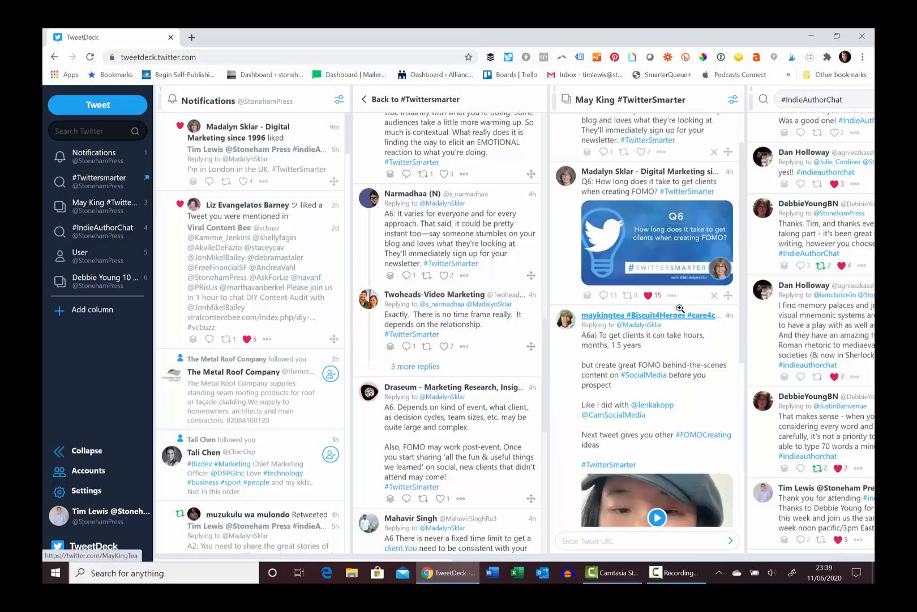
{"action": "scroll", "coordinate": [681, 308], "scroll_direction": "up", "scroll_amount": 1}
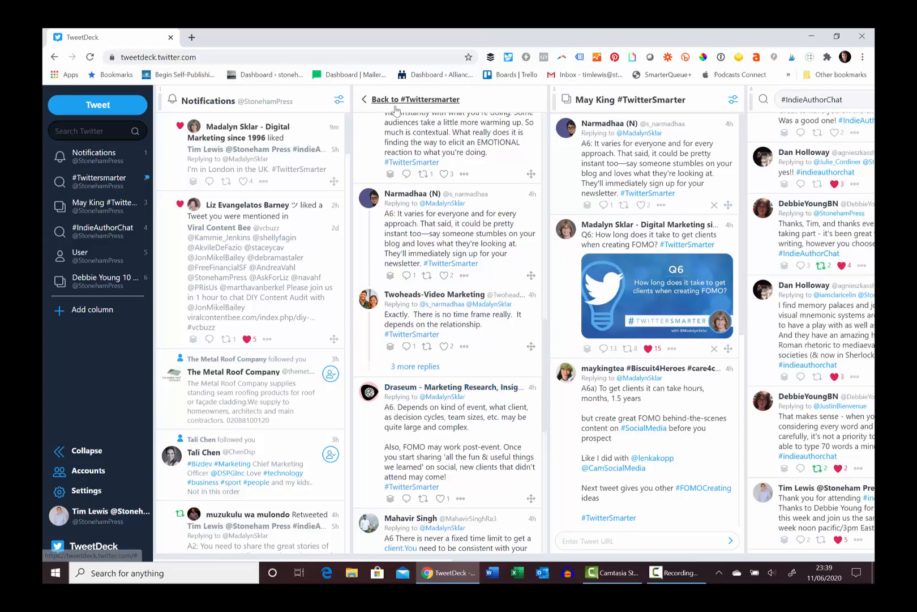
{"action": "left_click", "coordinate": [364, 99]}
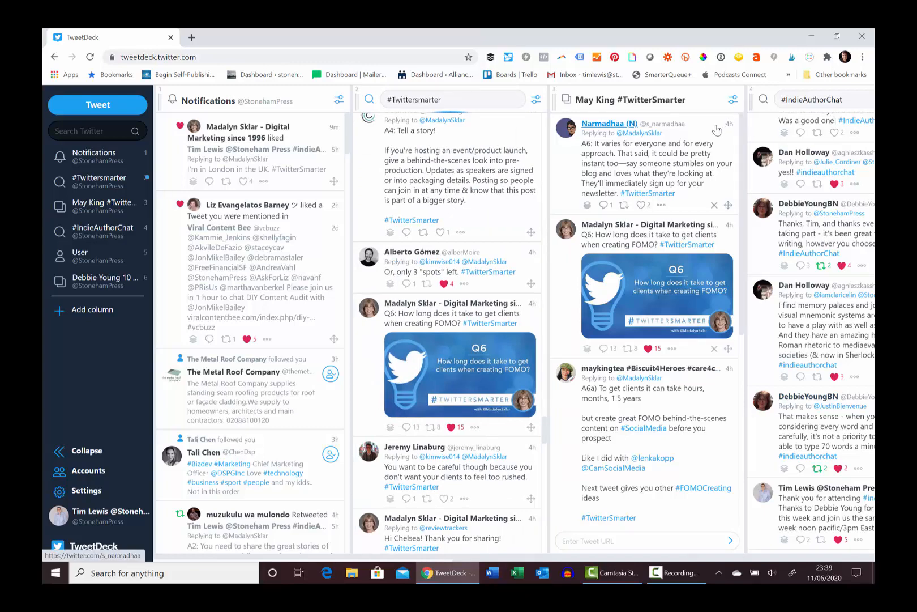
Try opening the collection's share links in new browser tabs, then close the extra tabs
{"action": "left_click", "coordinate": [732, 100]}
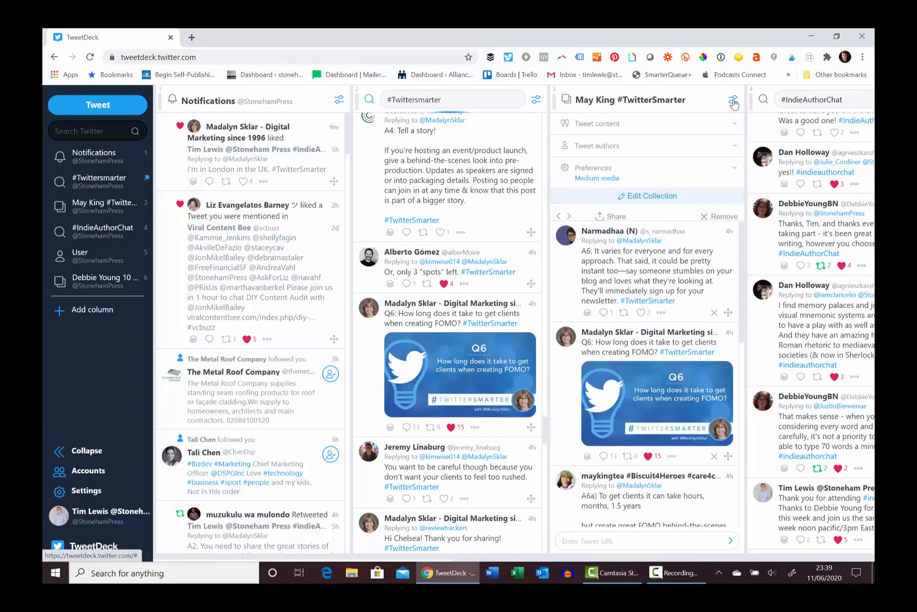
{"action": "left_click", "coordinate": [610, 218]}
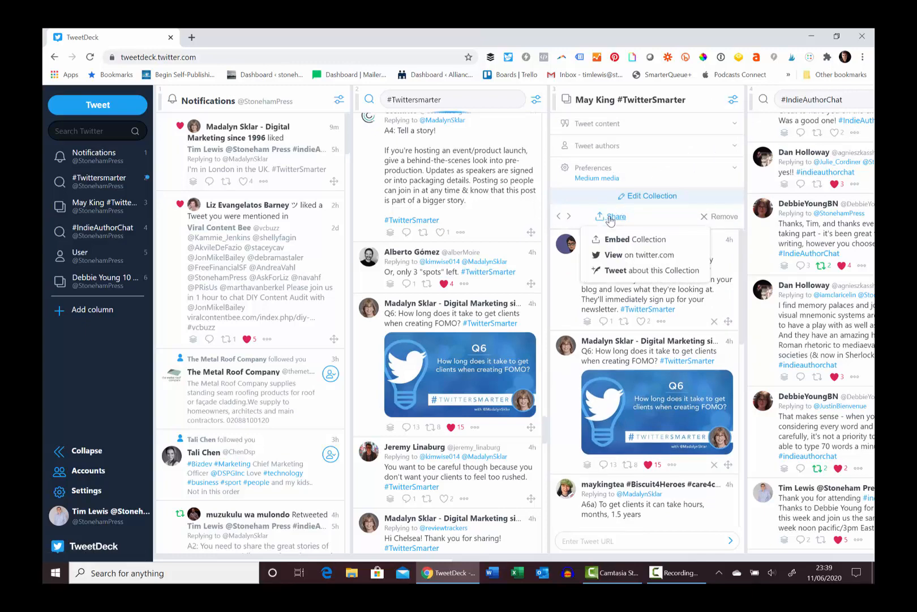
{"action": "right_click", "coordinate": [644, 261]}
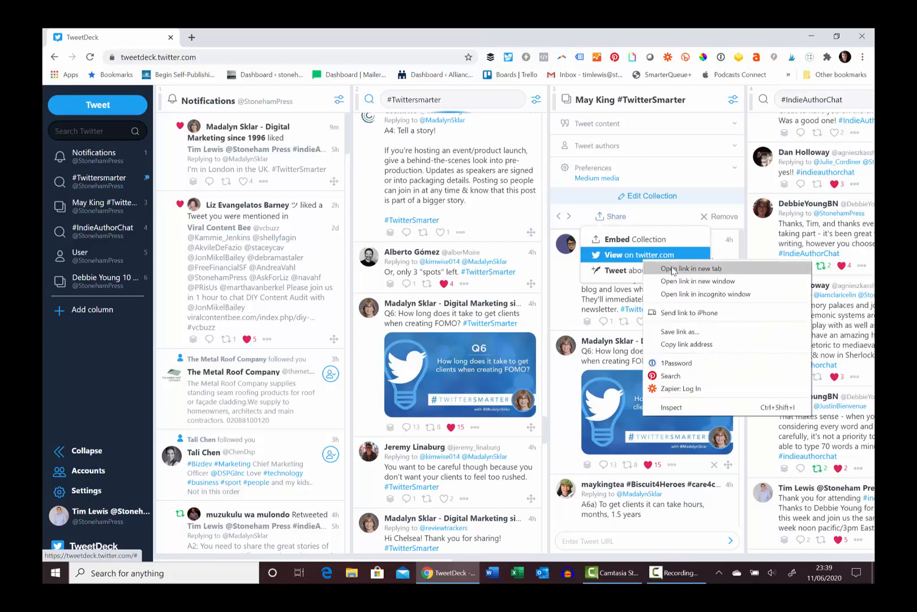
{"action": "left_click", "coordinate": [674, 268]}
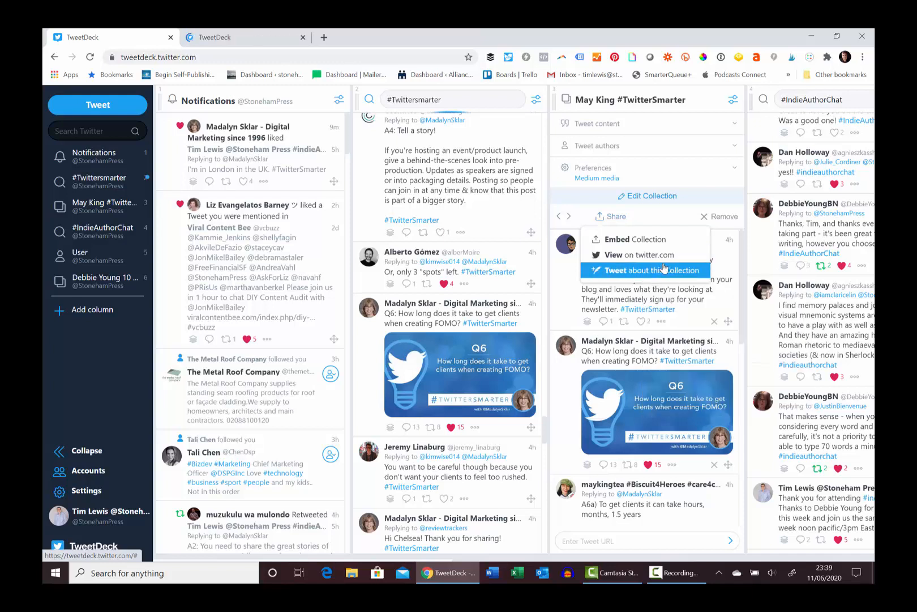
{"action": "right_click", "coordinate": [661, 272]}
{"action": "left_click", "coordinate": [689, 278]}
{"action": "right_click", "coordinate": [641, 245]}
{"action": "left_click", "coordinate": [668, 250]}
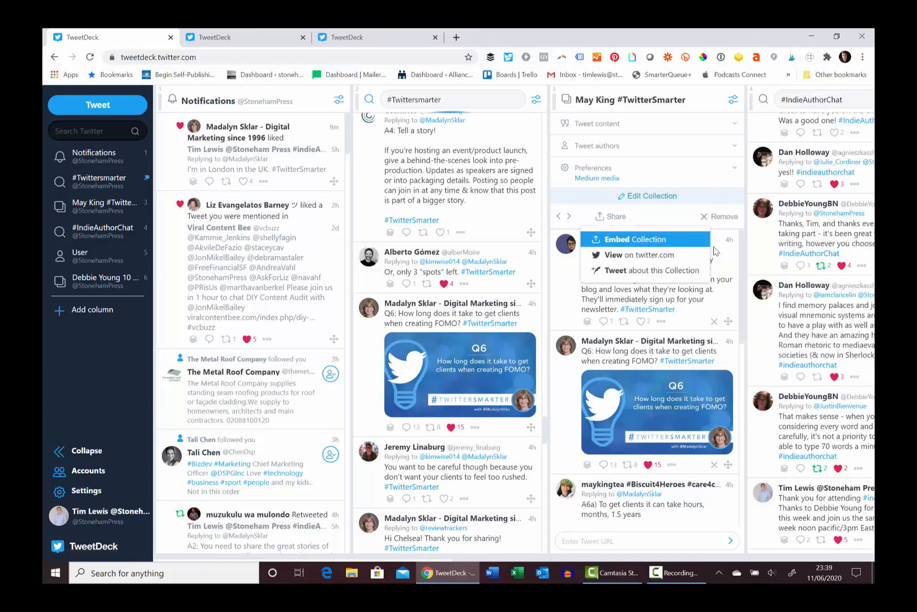
{"action": "left_click", "coordinate": [266, 36]}
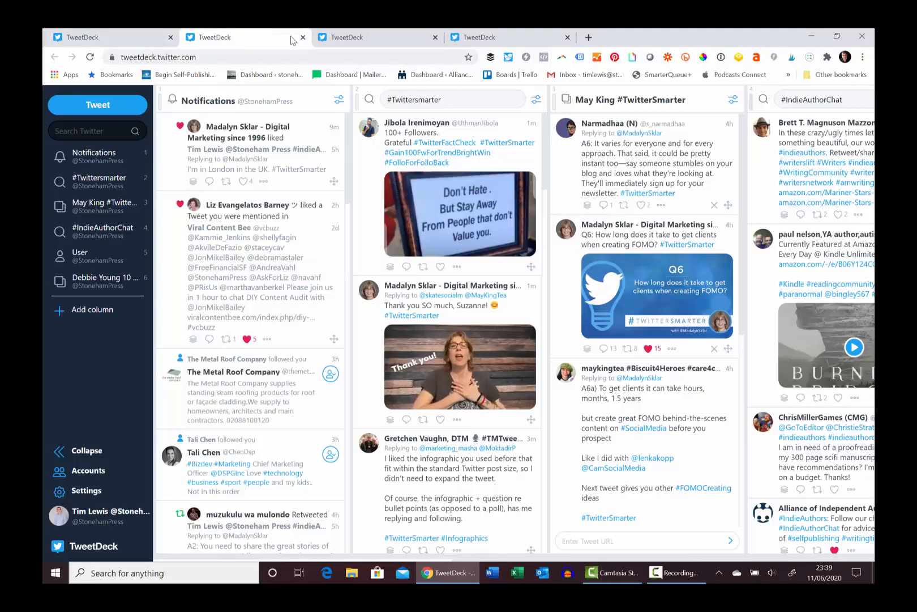
{"action": "left_click", "coordinate": [346, 43]}
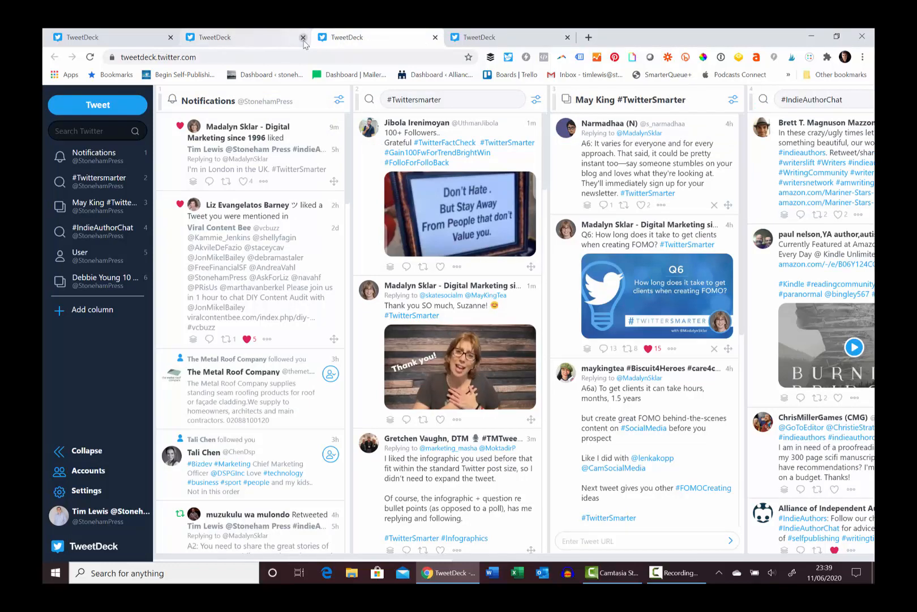
{"action": "left_click", "coordinate": [303, 38]}
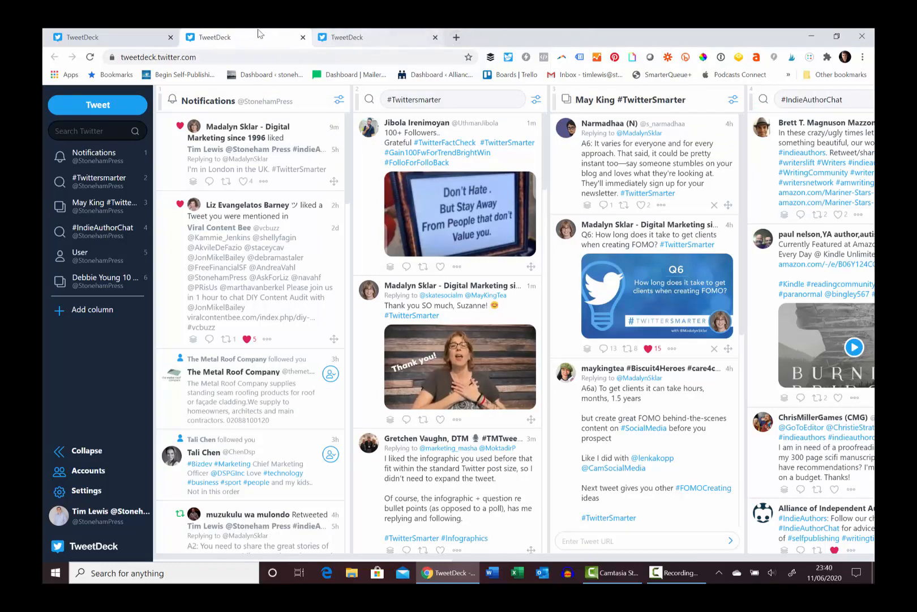
{"action": "left_click", "coordinate": [303, 37]}
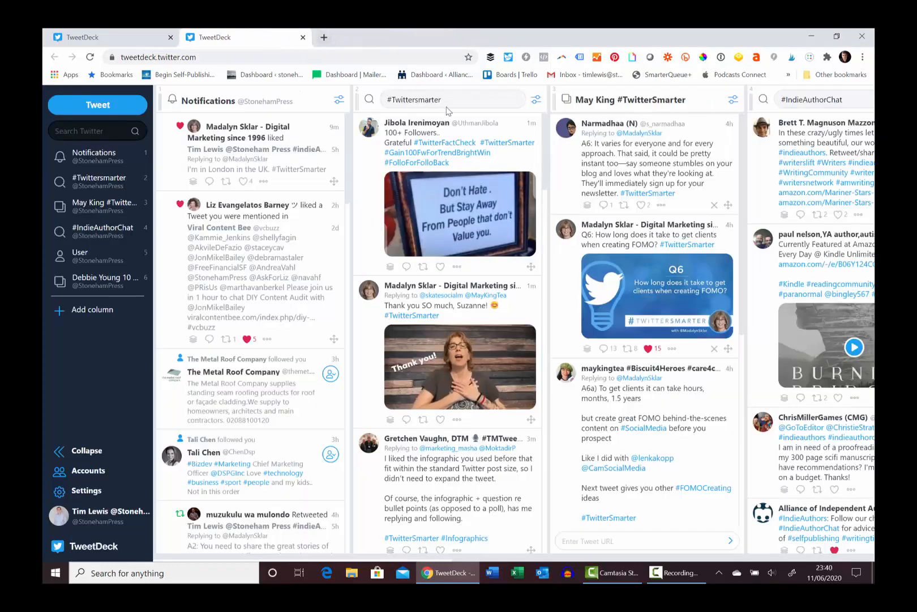
{"action": "left_click", "coordinate": [120, 44]}
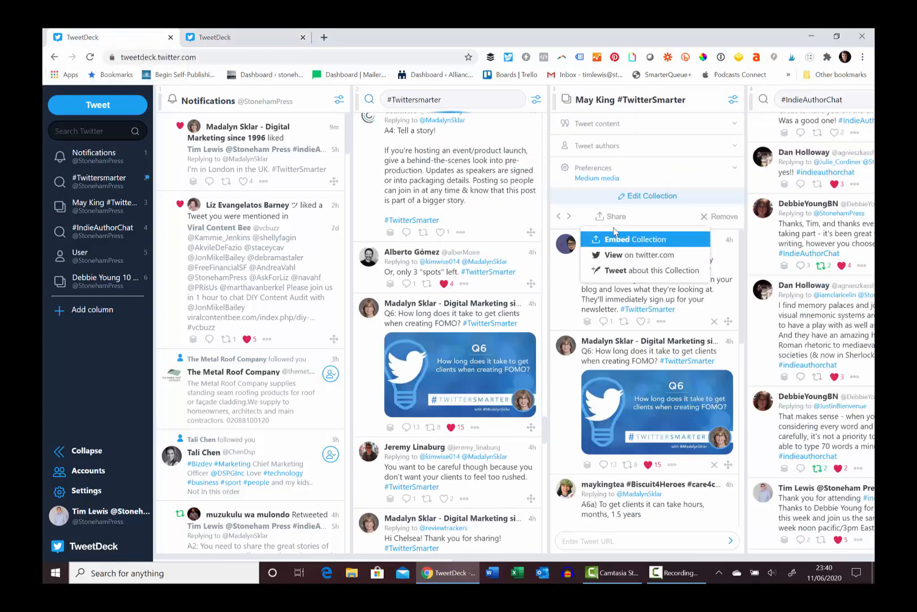
Open the collection's embed page and look through the embedded timeline preview
{"action": "left_click", "coordinate": [643, 243]}
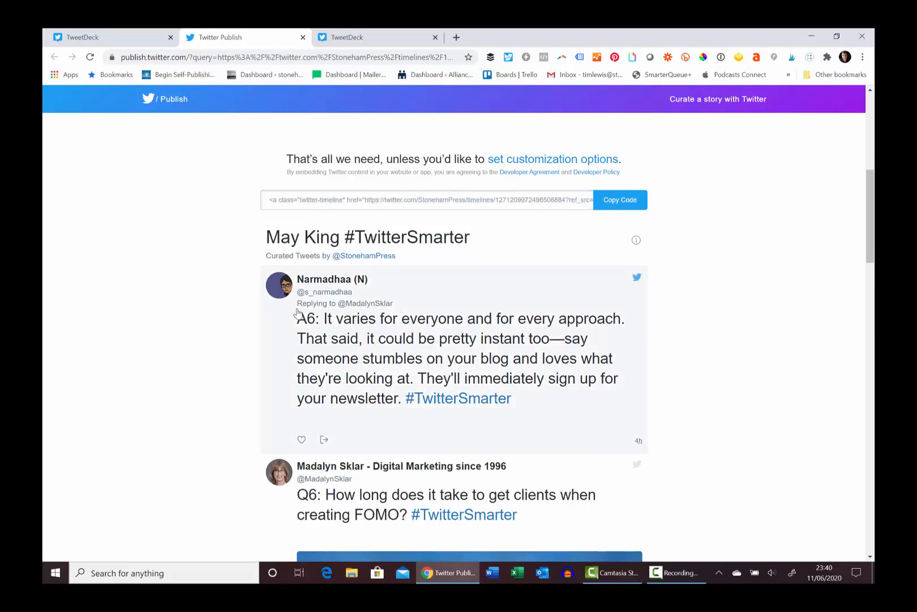
{"action": "scroll", "coordinate": [462, 306], "scroll_direction": "down", "scroll_amount": 5}
{"action": "scroll", "coordinate": [462, 307], "scroll_direction": "down", "scroll_amount": 5}
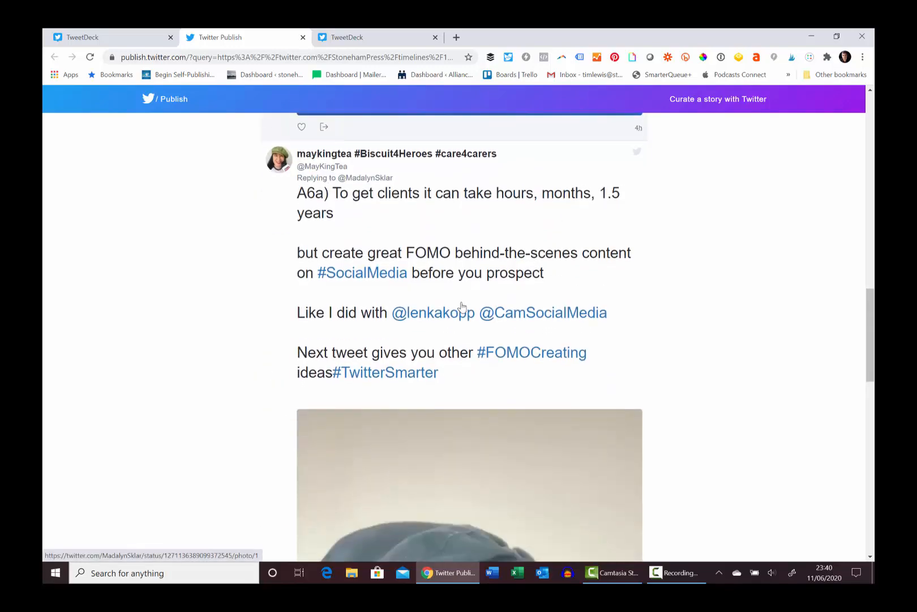
{"action": "scroll", "coordinate": [462, 306], "scroll_direction": "up", "scroll_amount": 11}
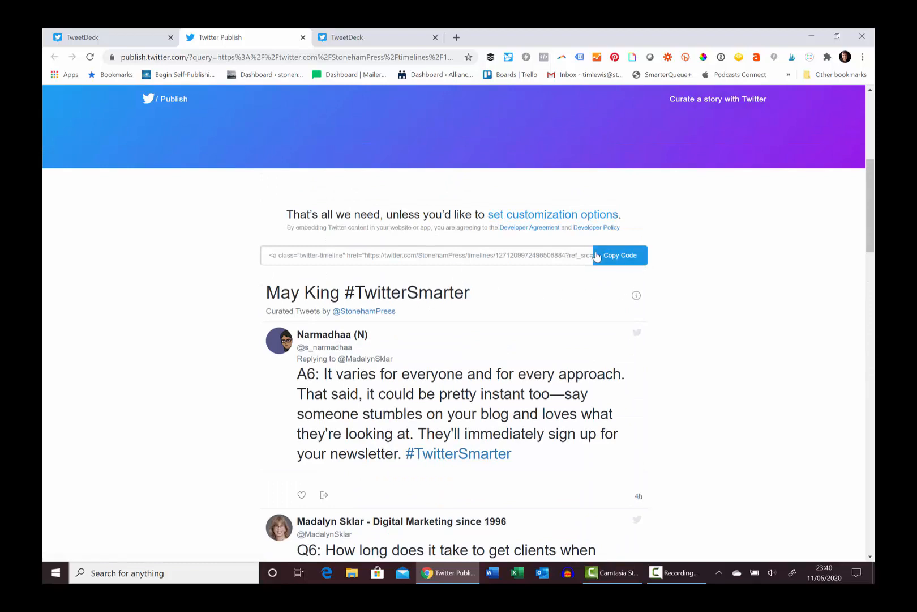
{"action": "scroll", "coordinate": [547, 245], "scroll_direction": "up", "scroll_amount": 2}
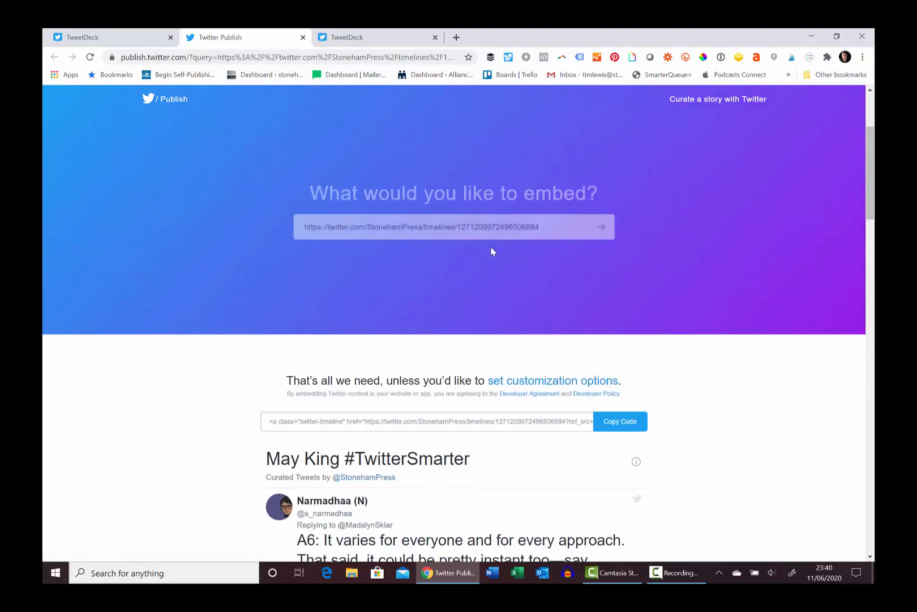
Set the embedded timeline's customization size to 2800 px height and 1200 px width
{"action": "left_click", "coordinate": [534, 326]}
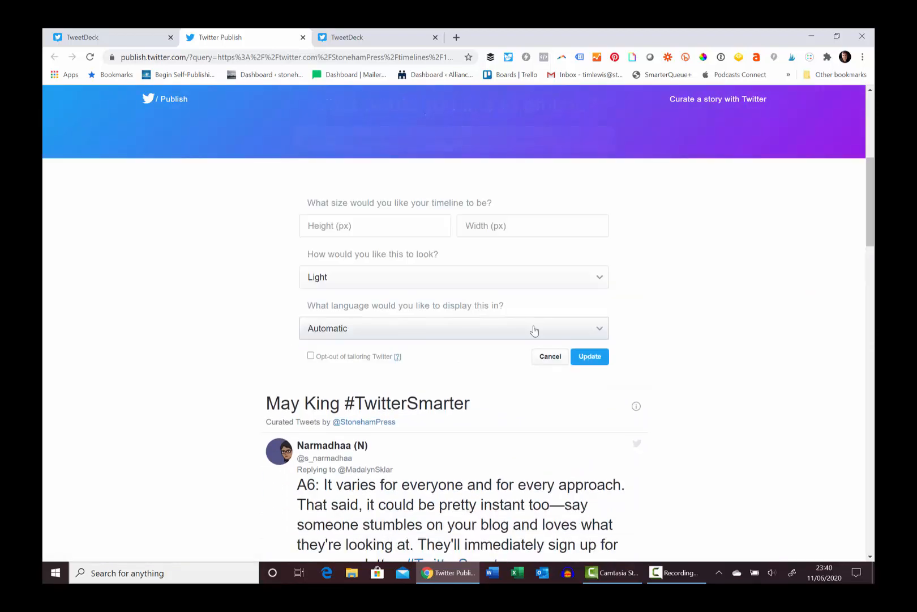
{"action": "left_click", "coordinate": [340, 226]}
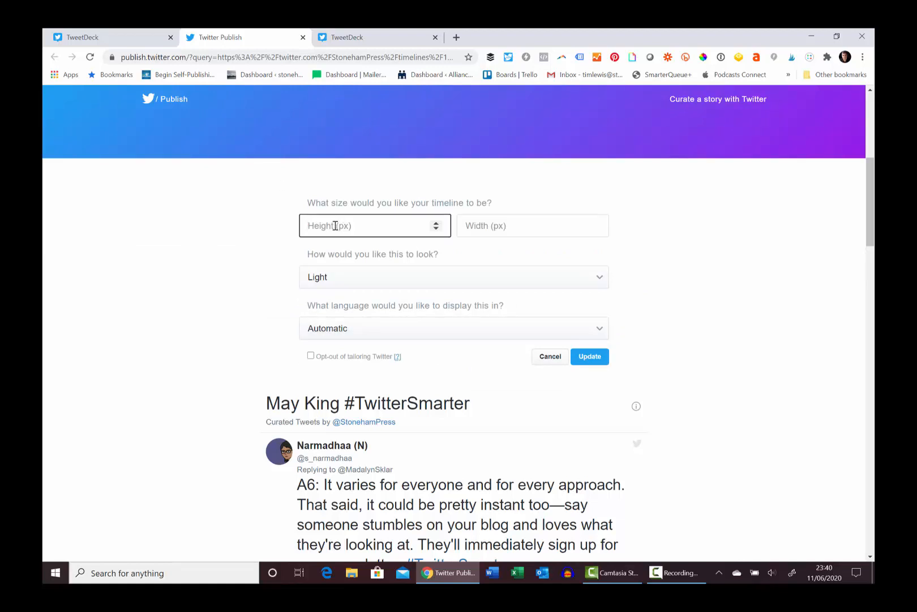
{"action": "type", "text": "1200"}
{"action": "key", "text": "BackSpace"}
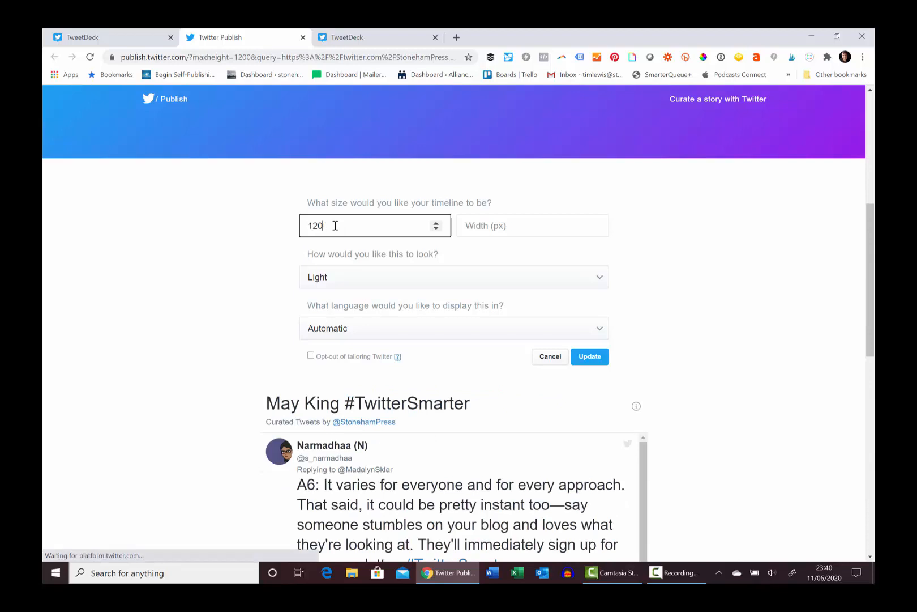
{"action": "key", "text": "BackSpace"}
{"action": "key", "text": "BackSpace"}
{"action": "key", "text": "BackSpace"}
{"action": "type", "text": "2"}
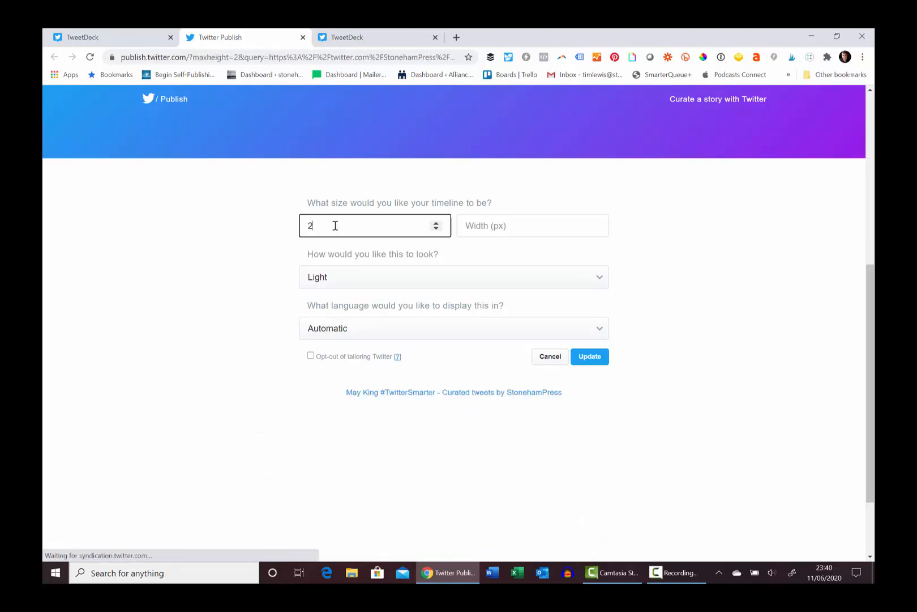
{"action": "type", "text": "800"}
{"action": "key", "text": "Tab"}
{"action": "type", "text": "1200"}
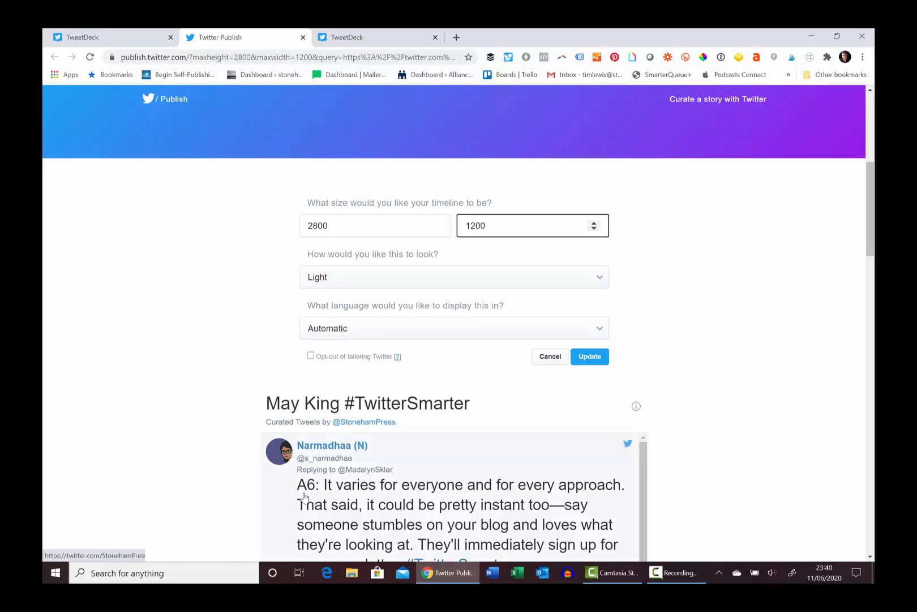
Update the embed settings, copy the embed code and close the confirmation
{"action": "left_click", "coordinate": [592, 356]}
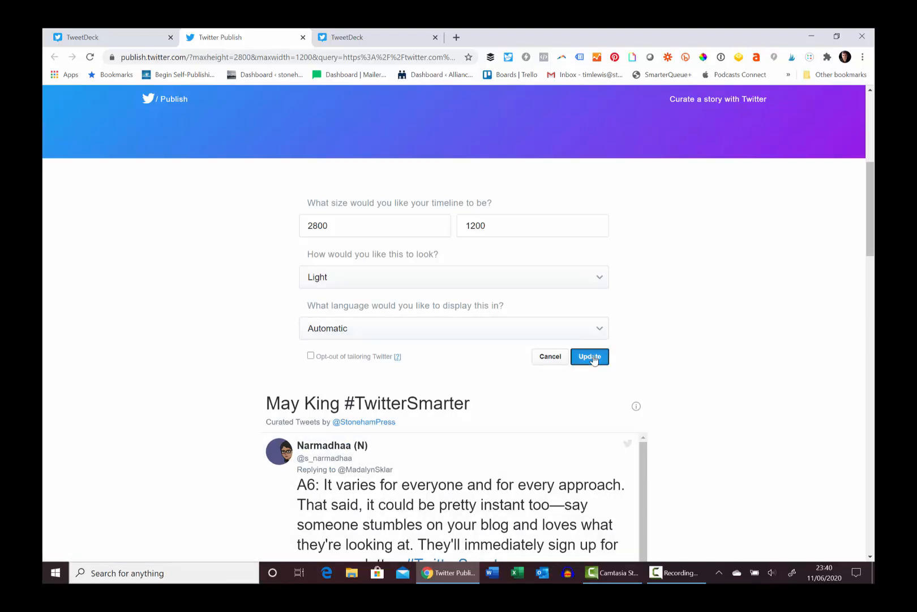
{"action": "left_click", "coordinate": [619, 367]}
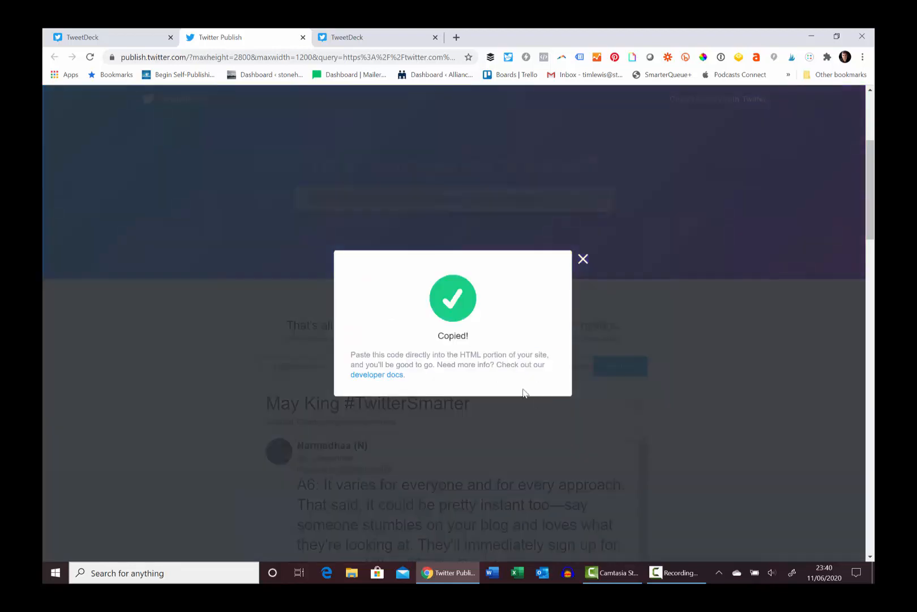
{"action": "left_click", "coordinate": [583, 260]}
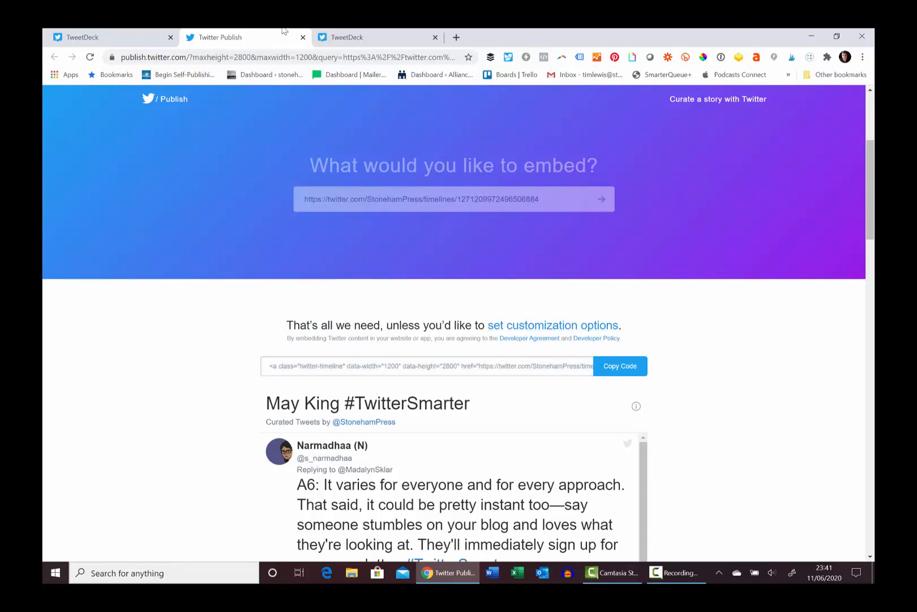
Return to TweetDeck and start a tweet about the collection from its share options
{"action": "left_click", "coordinate": [371, 37]}
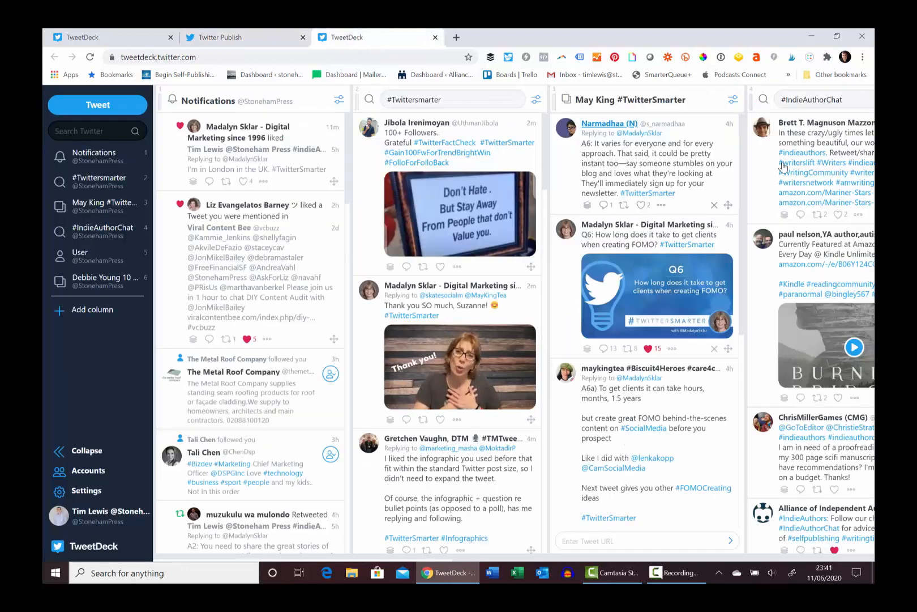
{"action": "left_click", "coordinate": [734, 101]}
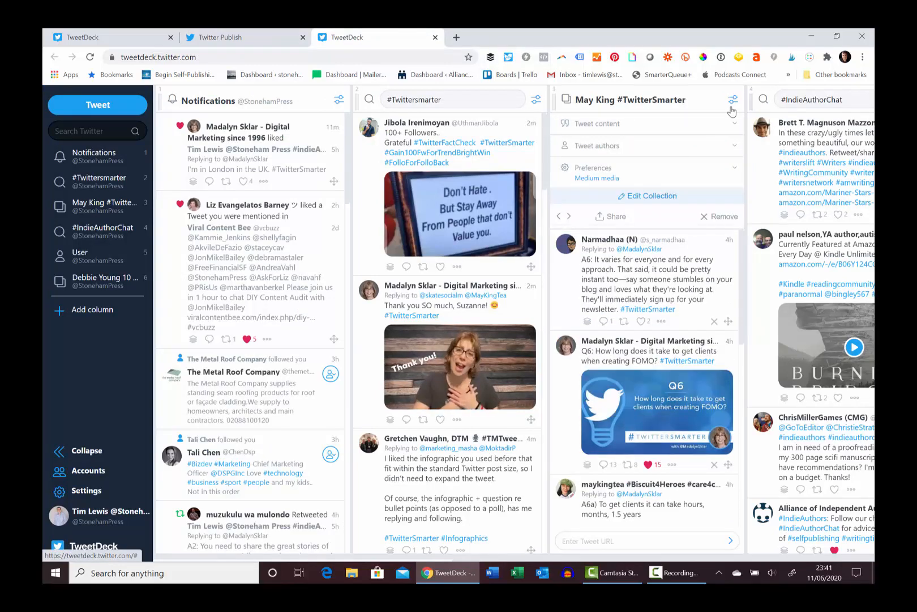
{"action": "left_click", "coordinate": [611, 217]}
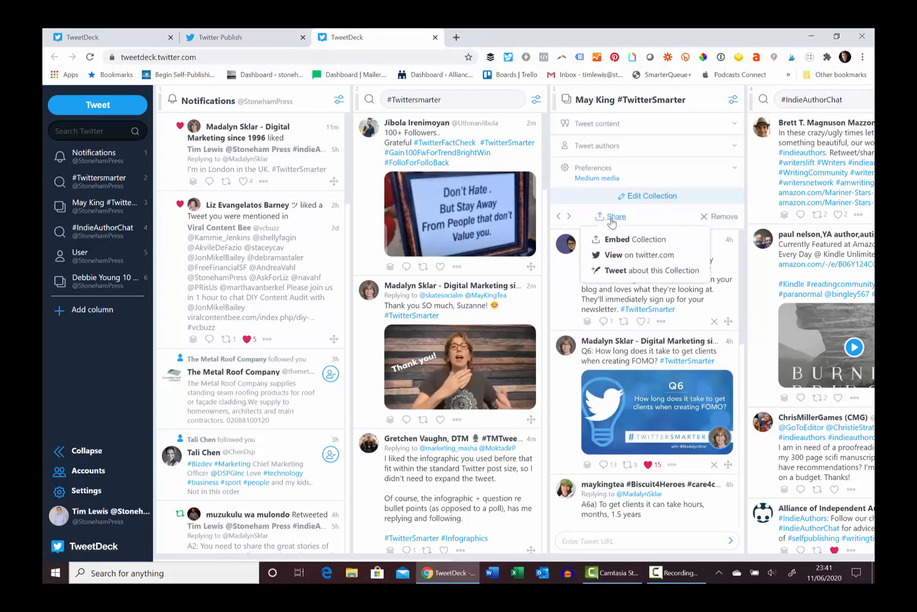
{"action": "left_click", "coordinate": [638, 272]}
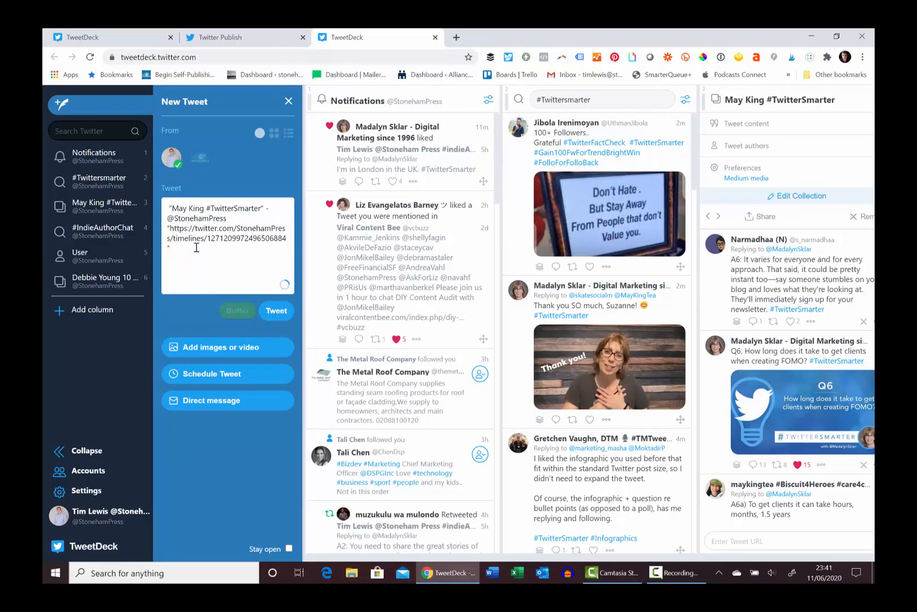
Cut the tweet's text containing the collection link and close the new tweet composer
{"action": "left_click_drag", "start_coordinate": [263, 232], "coordinate": [156, 231]}
{"action": "left_click", "coordinate": [232, 238]}
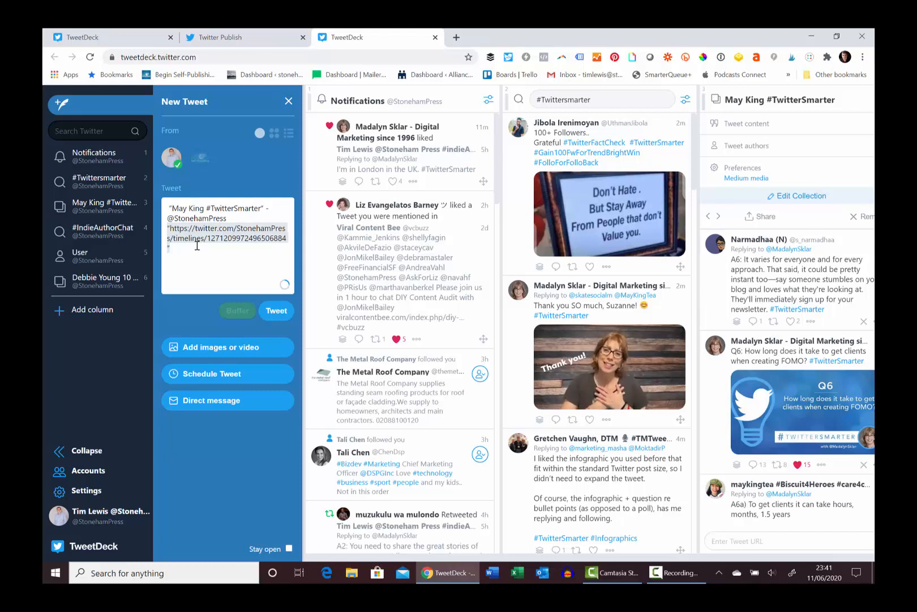
{"action": "left_click_drag", "start_coordinate": [180, 259], "coordinate": [166, 202]}
{"action": "key", "text": "ctrl+x"}
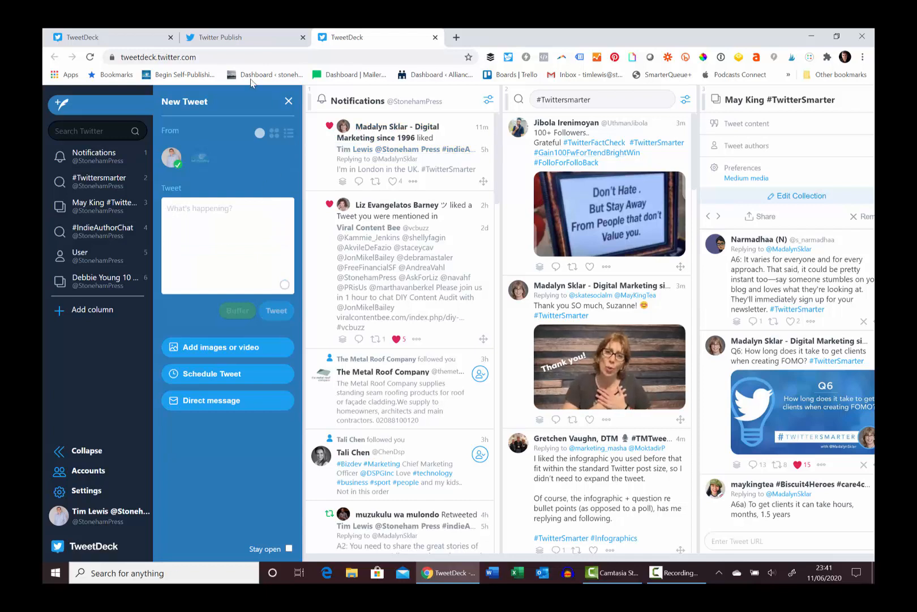
{"action": "left_click", "coordinate": [289, 102]}
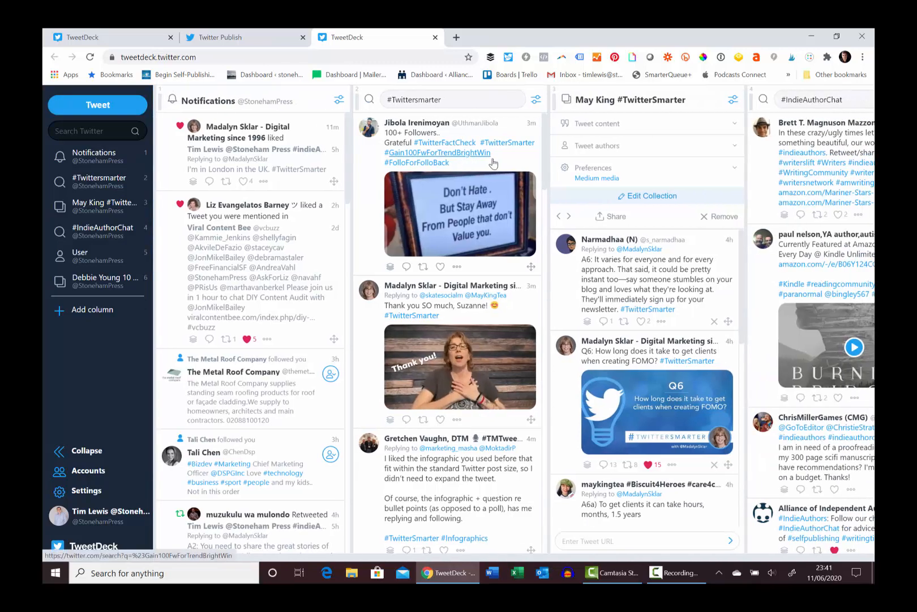
View the collection on twitter.com, scroll through it, and close that tab
{"action": "left_click", "coordinate": [612, 224]}
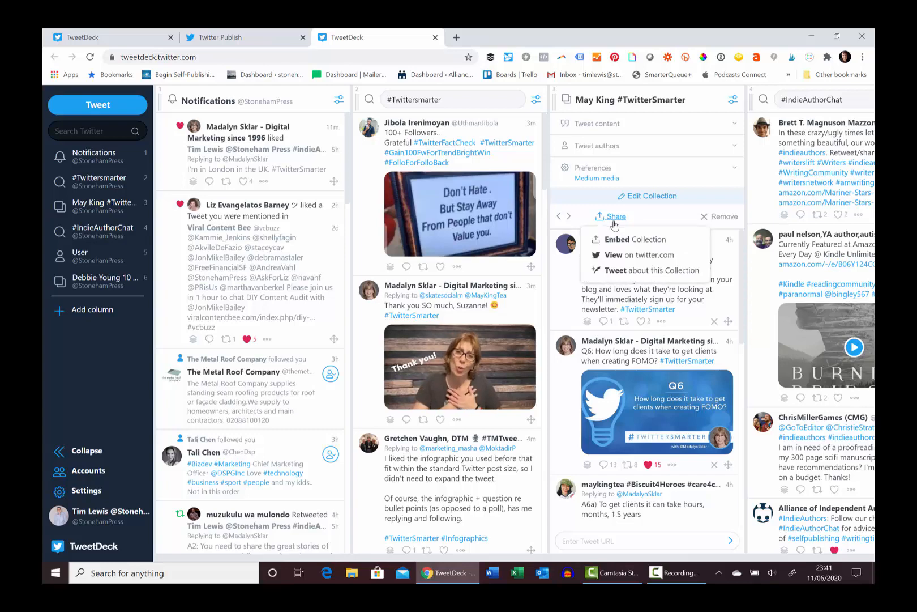
{"action": "left_click", "coordinate": [628, 259]}
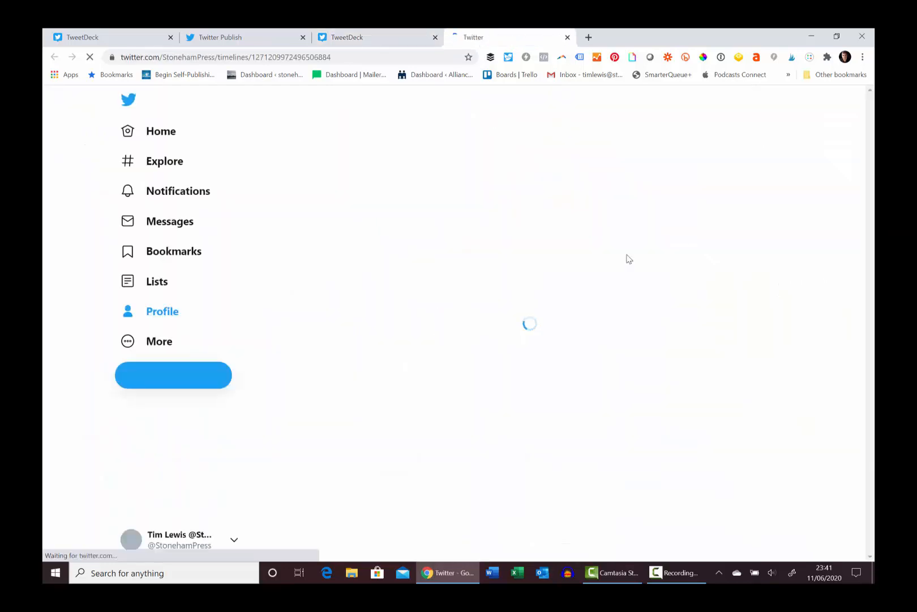
{"action": "scroll", "coordinate": [407, 165], "scroll_direction": "down", "scroll_amount": 10}
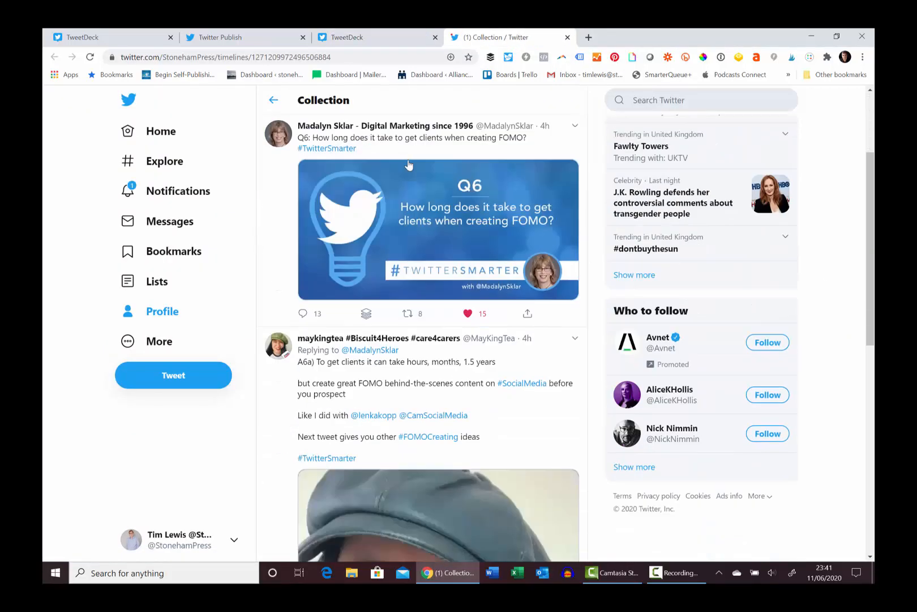
{"action": "scroll", "coordinate": [419, 215], "scroll_direction": "up", "scroll_amount": 10}
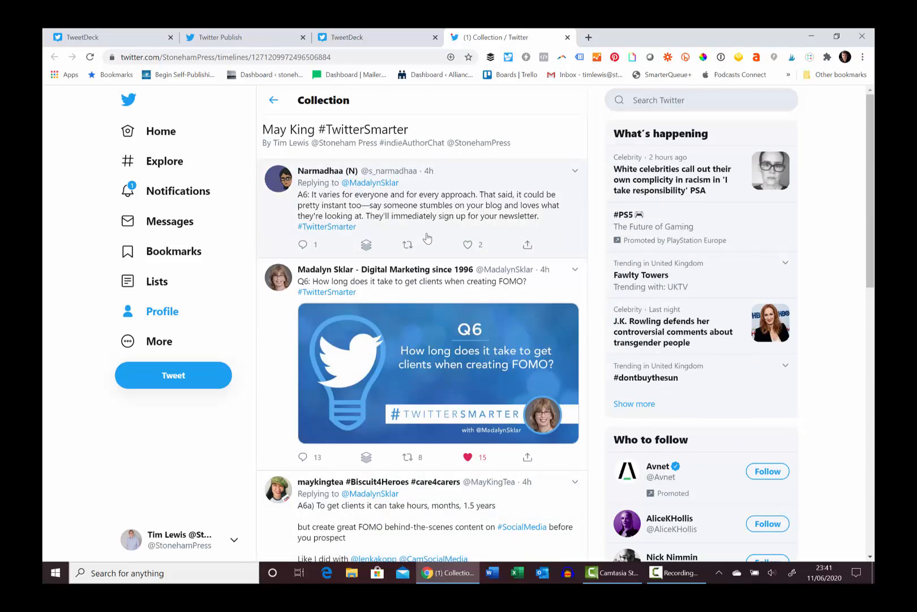
{"action": "left_click", "coordinate": [566, 37]}
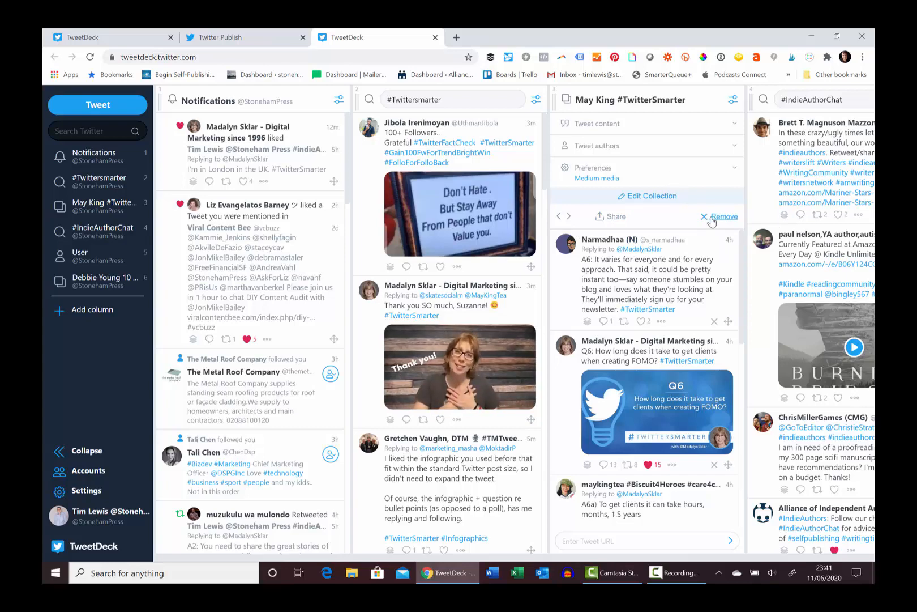
Remove the May King #TwitterSmarter collection column and the #Twittersmarter search column from the deck
{"action": "left_click", "coordinate": [633, 196]}
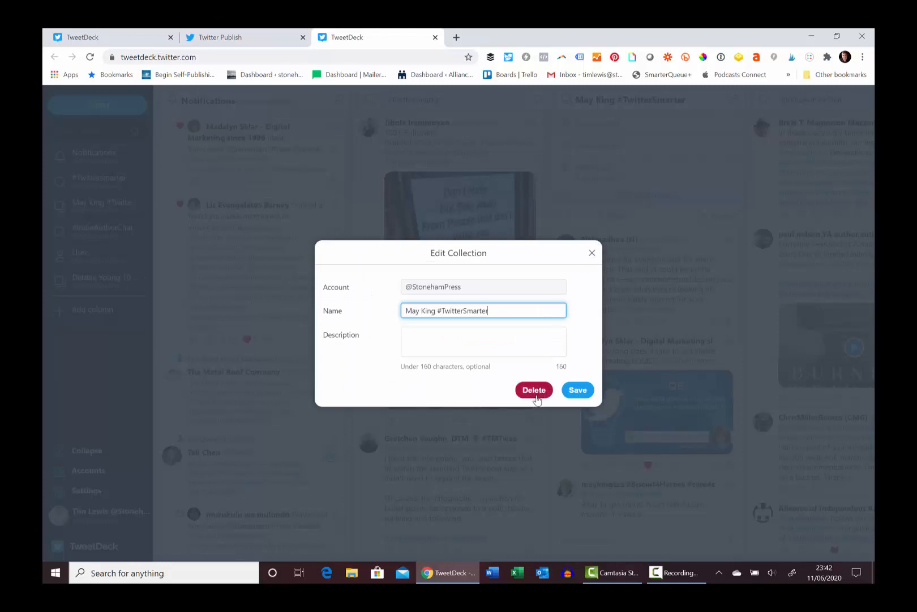
{"action": "left_click", "coordinate": [592, 253]}
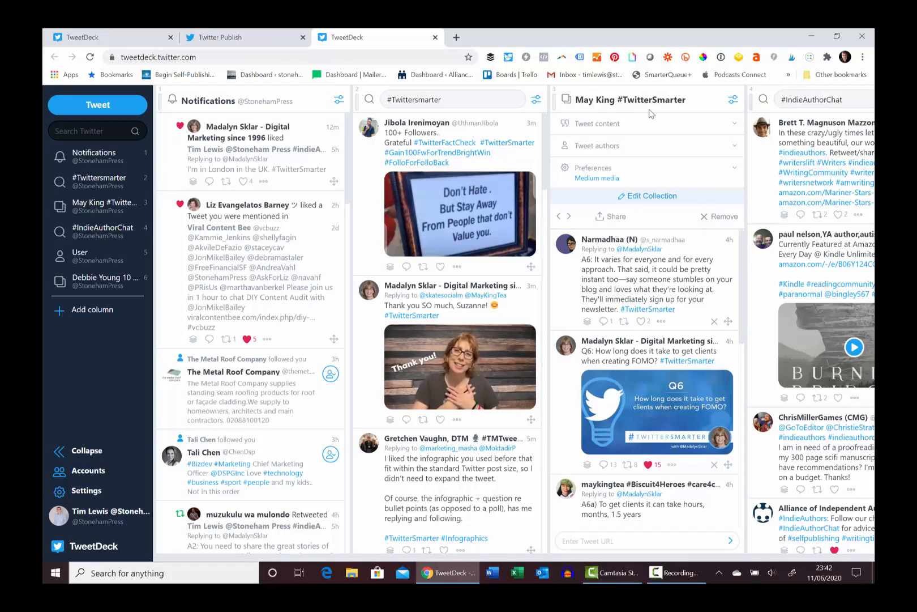
{"action": "left_click", "coordinate": [717, 220]}
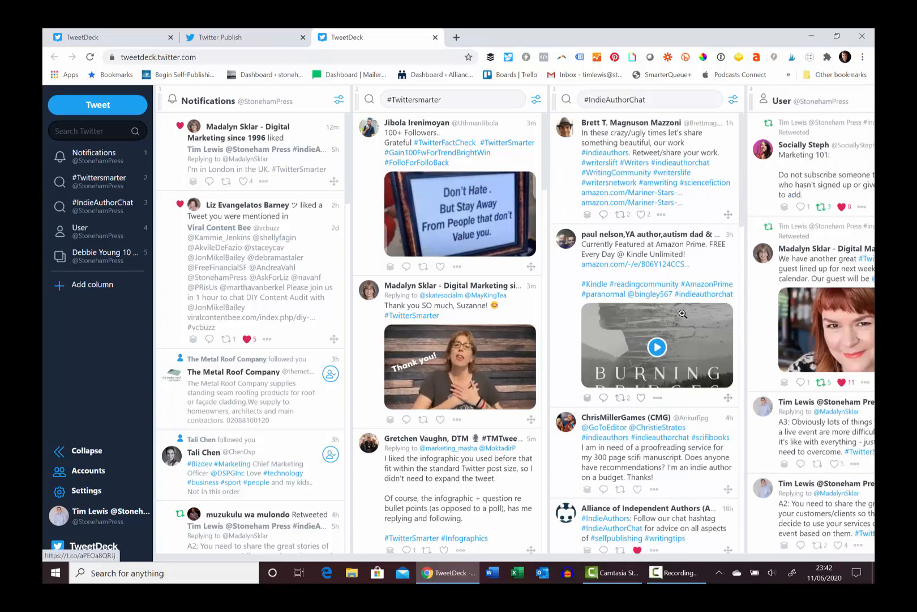
{"action": "left_click", "coordinate": [536, 101]}
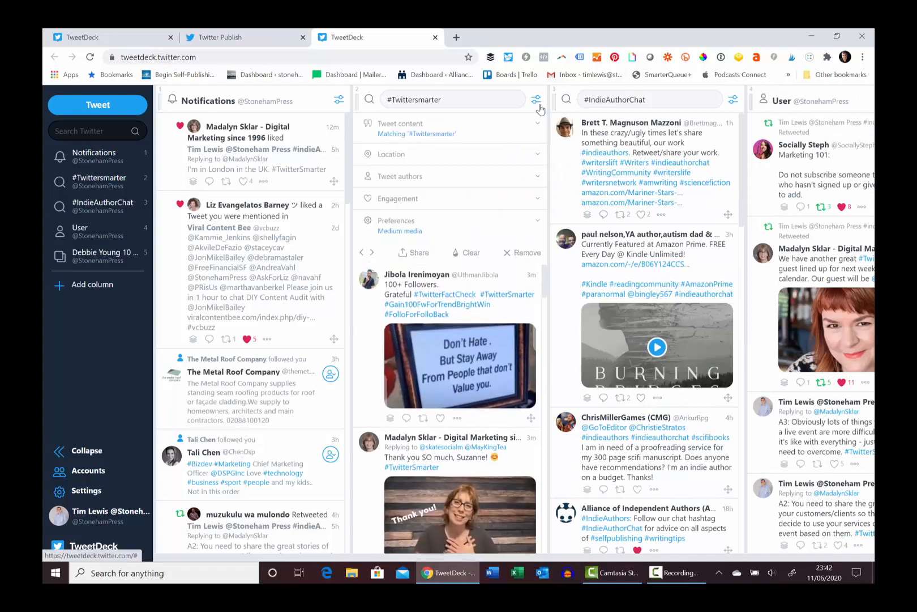
{"action": "left_click", "coordinate": [524, 254]}
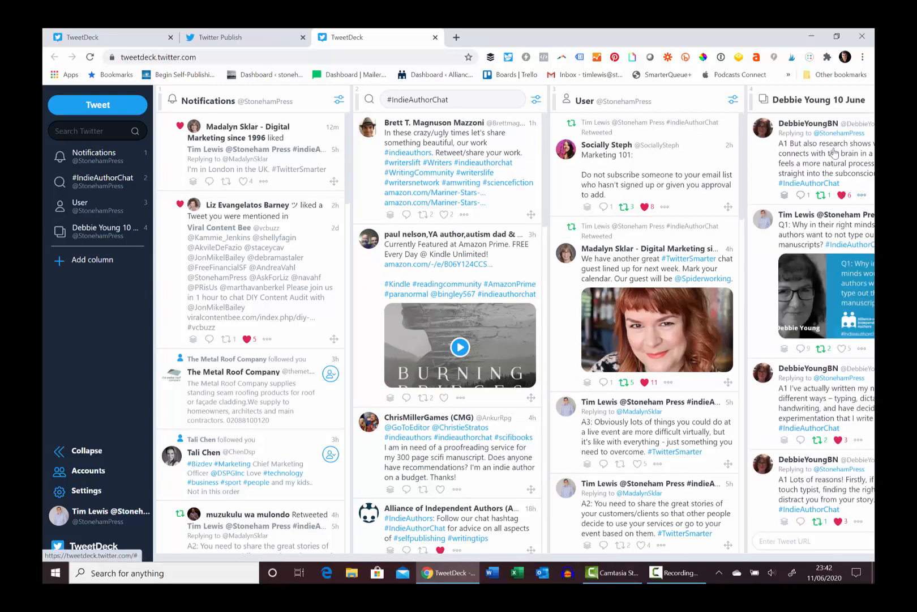
{"action": "left_click_drag", "start_coordinate": [764, 557], "coordinate": [835, 557]}
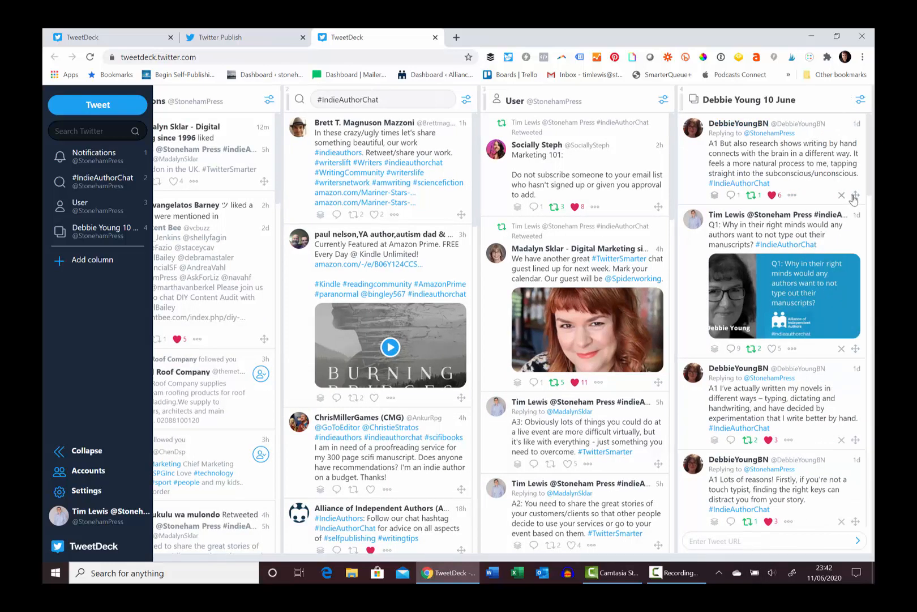
{"action": "left_click_drag", "start_coordinate": [856, 196], "coordinate": [841, 344]}
{"action": "left_click_drag", "start_coordinate": [839, 264], "coordinate": [825, 458]}
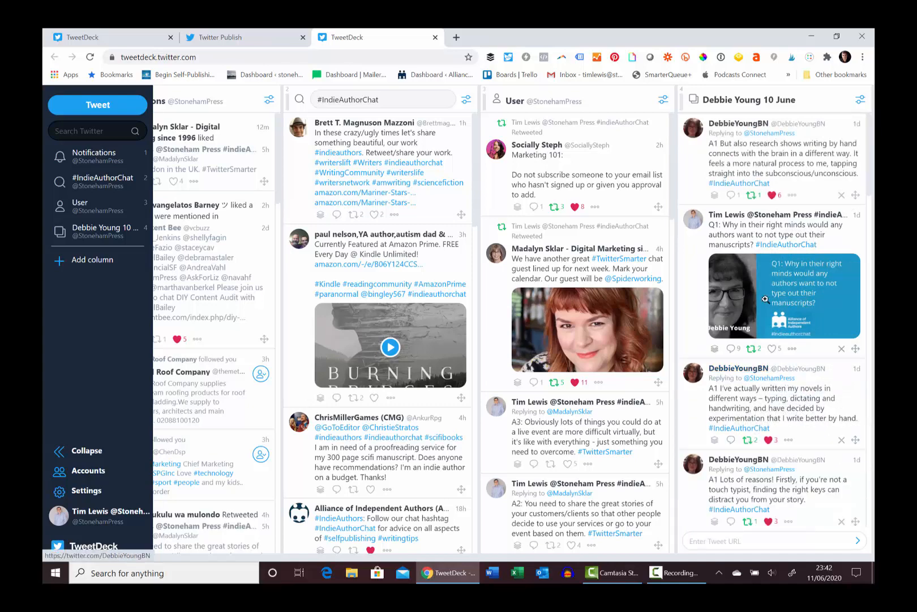
{"action": "left_click", "coordinate": [842, 195]}
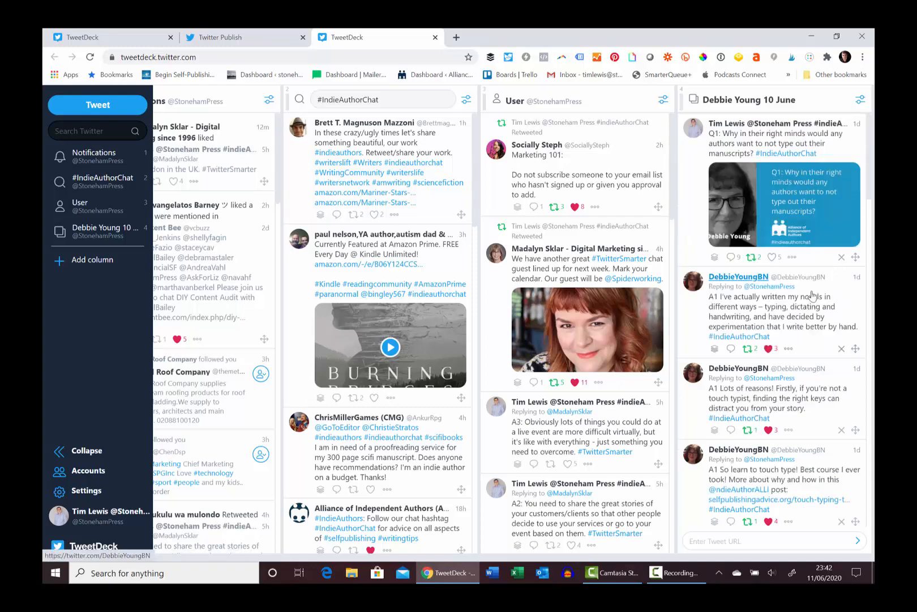